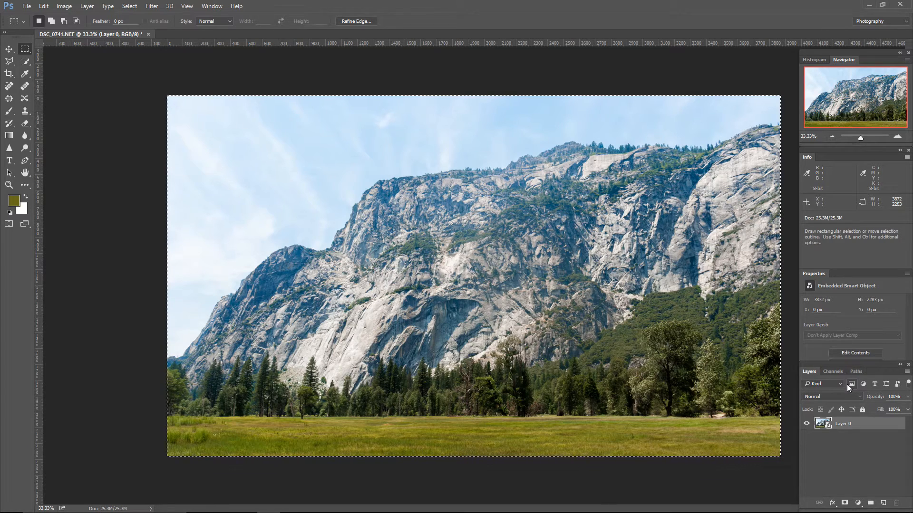
# Extend the canvas downward to a height of 4400 pixels, anchoring the existing image at the top centre.
pyautogui.hotkey('ctrl', '-')
pyautogui.hotkey('ctrl', '-')
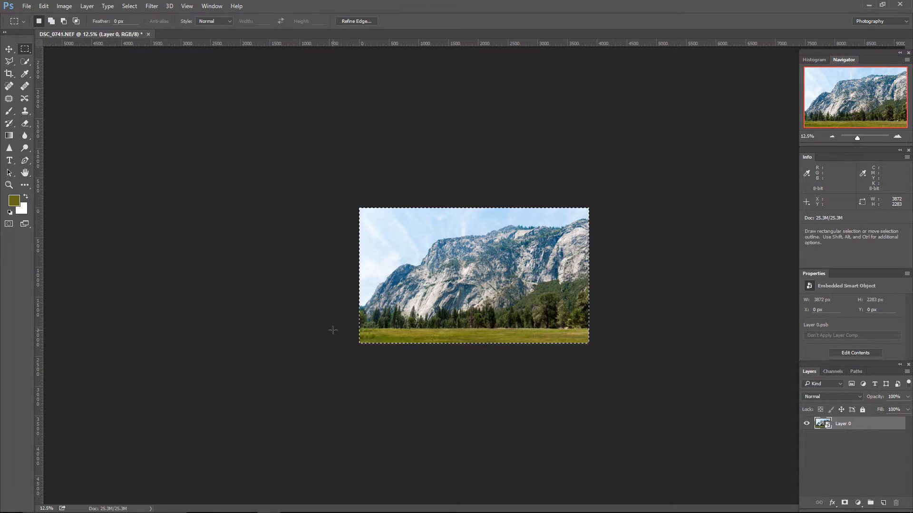
pyautogui.click(65, 6)
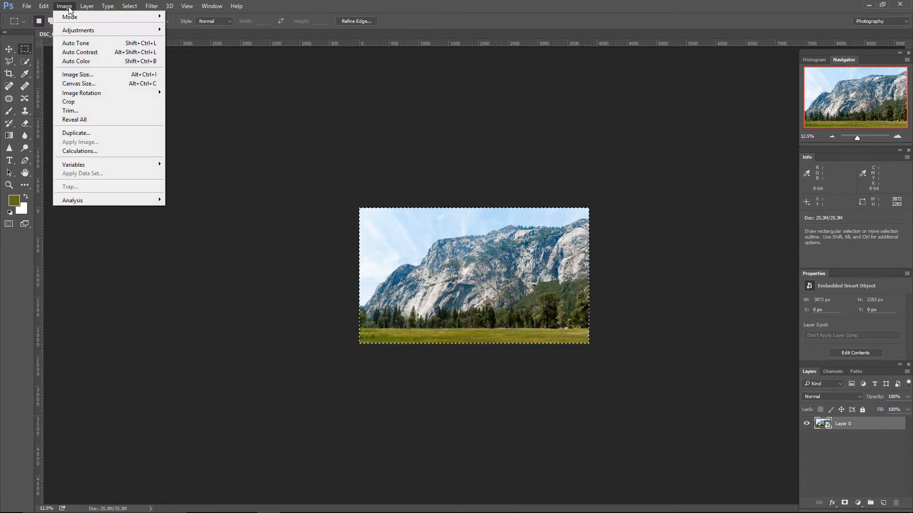
pyautogui.click(78, 84)
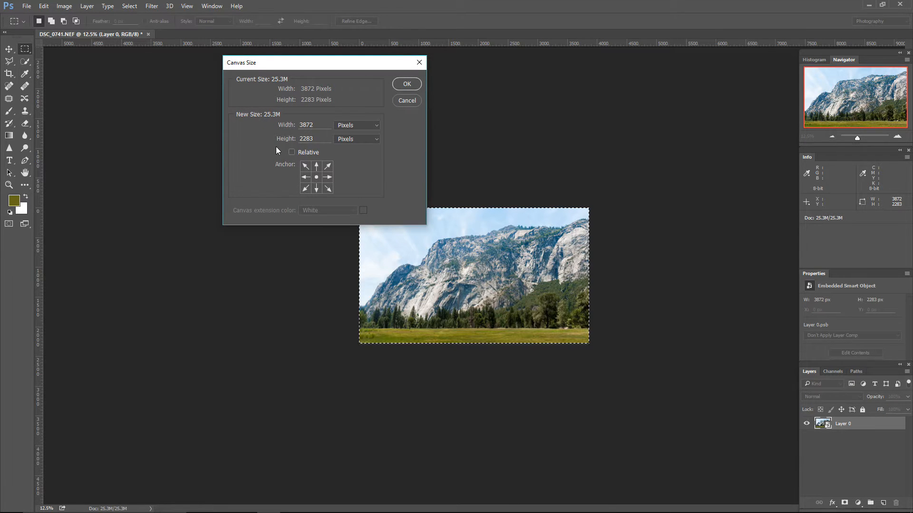
pyautogui.doubleClick(301, 140)
pyautogui.write('4400')
pyautogui.click(317, 166)
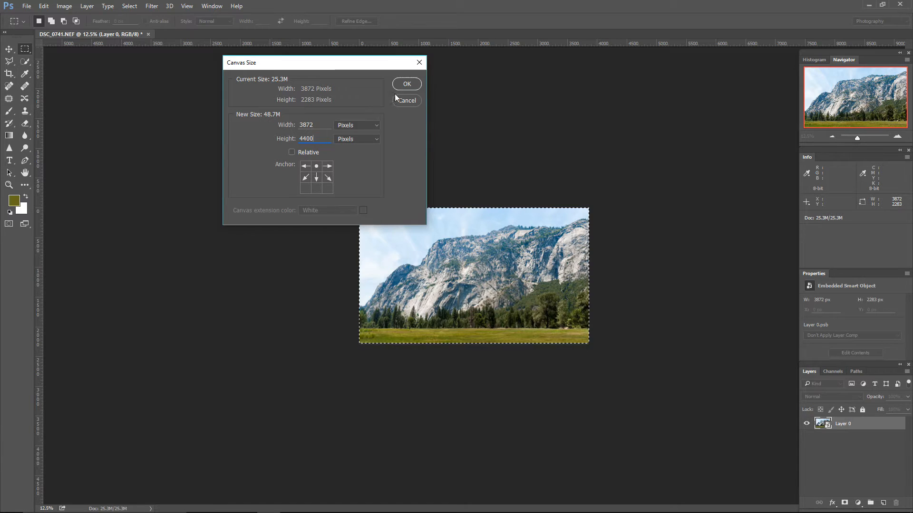
pyautogui.click(405, 83)
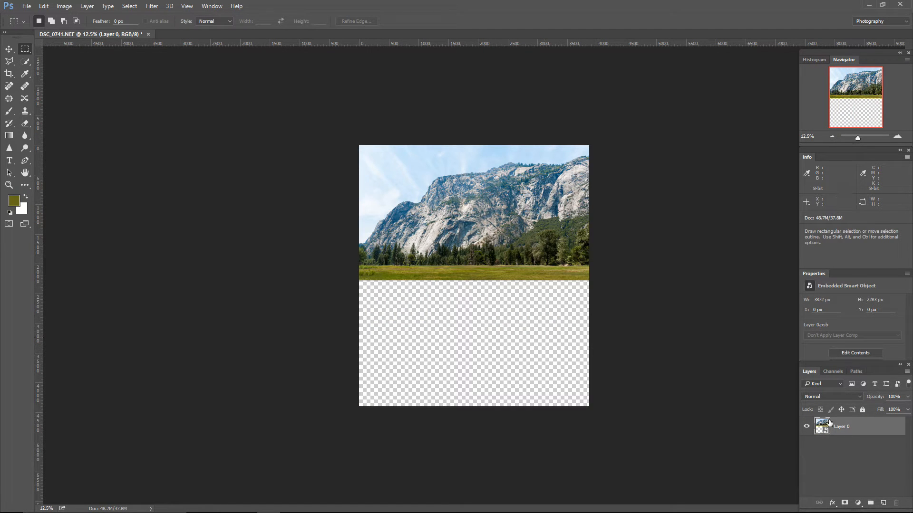
# Duplicate the landscape layer and name the copy Reflection.
pyautogui.moveTo(848, 429); pyautogui.dragTo(882, 502)
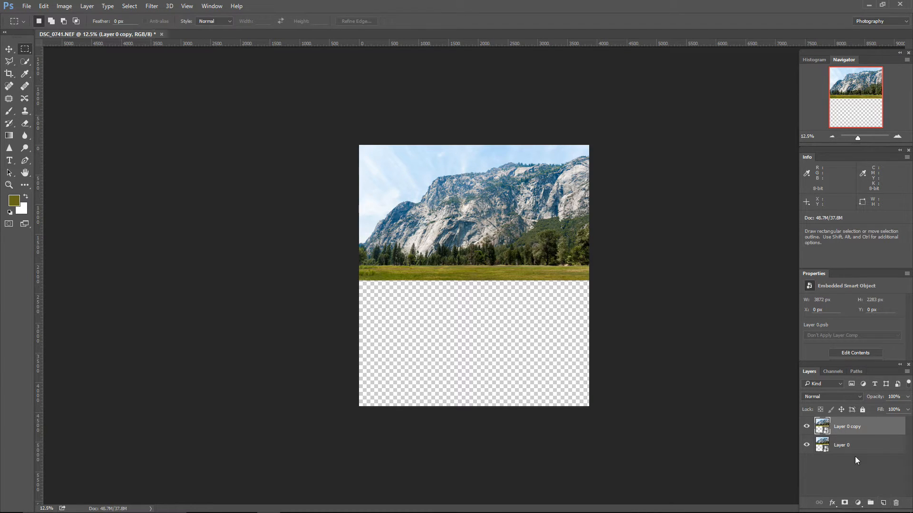
pyautogui.doubleClick(849, 428)
pyautogui.write('Reflection')
# Rename the original landscape layer, Layer 0, as Background.
pyautogui.click(833, 446)
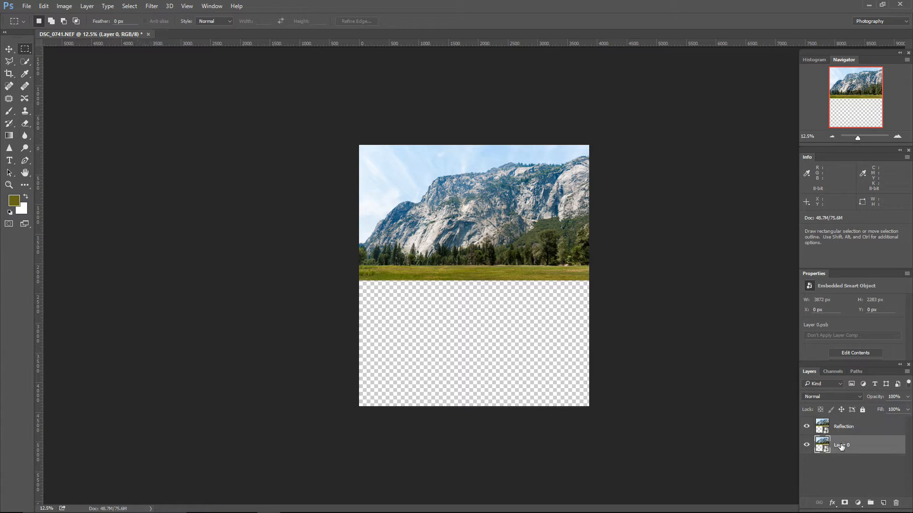
pyautogui.doubleClick(833, 445)
pyautogui.write('Background')
pyautogui.press('Return')
# Move the Reflection layer down to the bottom edge of the canvas and flip it vertically.
pyautogui.click(849, 428)
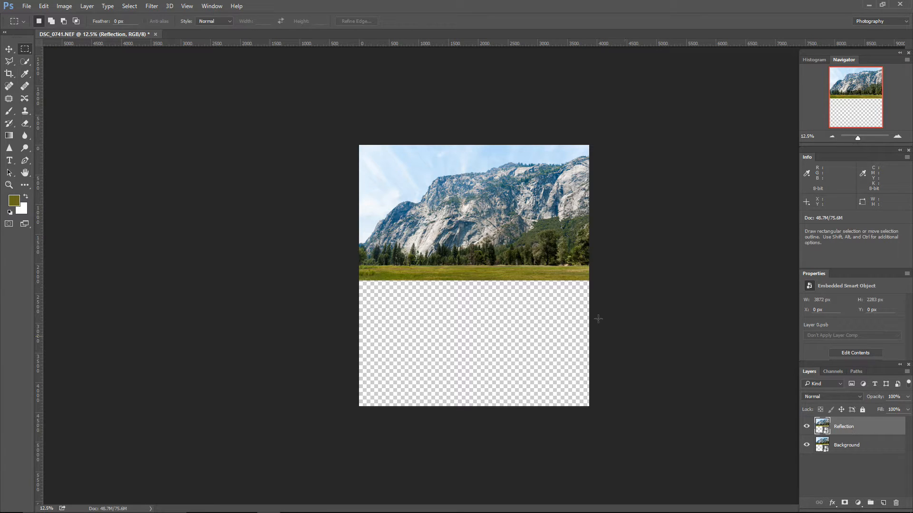
pyautogui.click(8, 49)
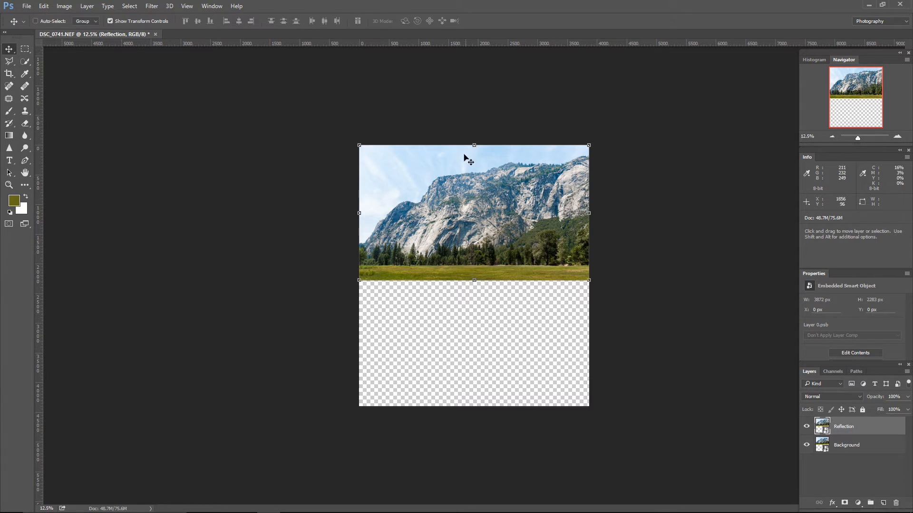
pyautogui.moveTo(460, 187); pyautogui.dragTo(458, 307)
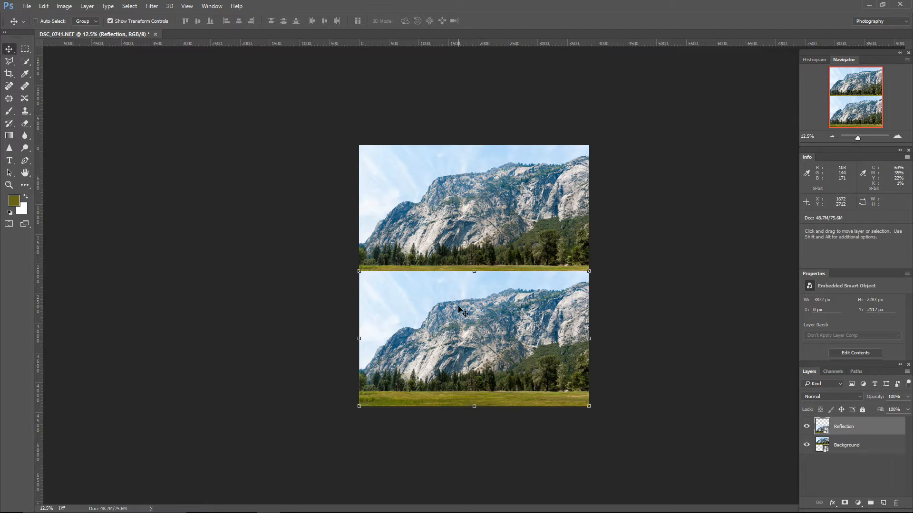
pyautogui.click(43, 6)
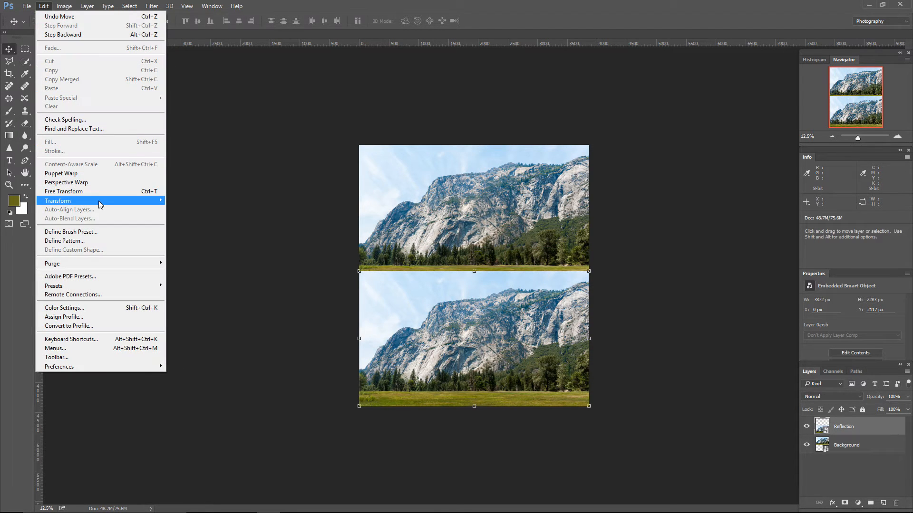
pyautogui.moveTo(145, 203)
pyautogui.click(187, 312)
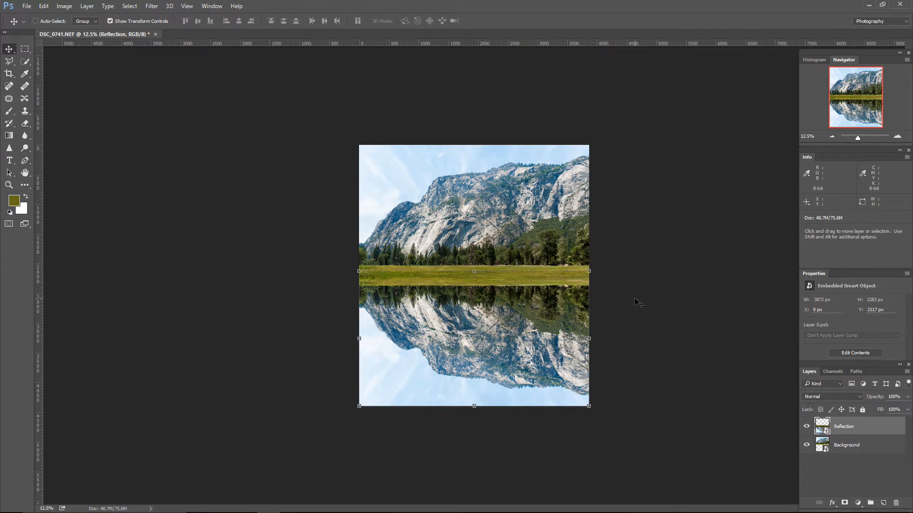
# Apply a Motion Blur to the Reflection layer with an angle of 90° and a distance of 34 pixels.
pyautogui.hotkey('ctrl', '+')
pyautogui.hotkey('ctrl', '+')
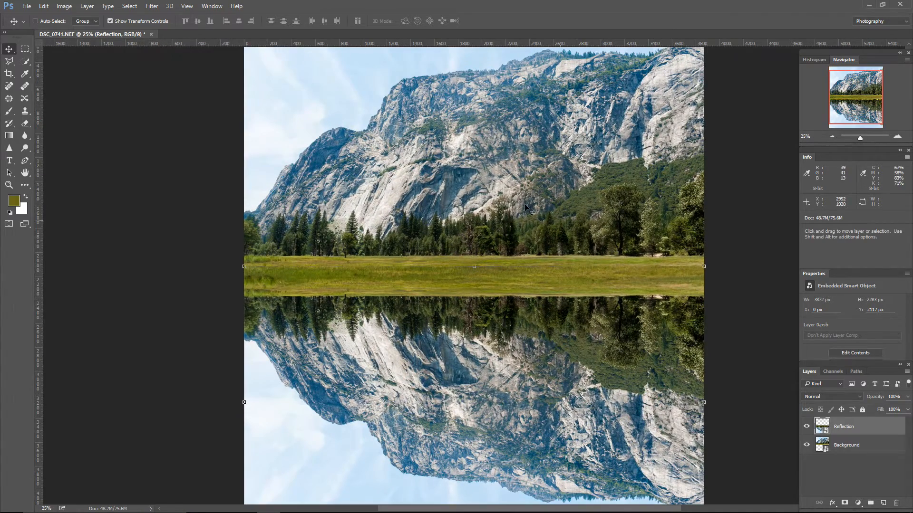
pyautogui.click(151, 6)
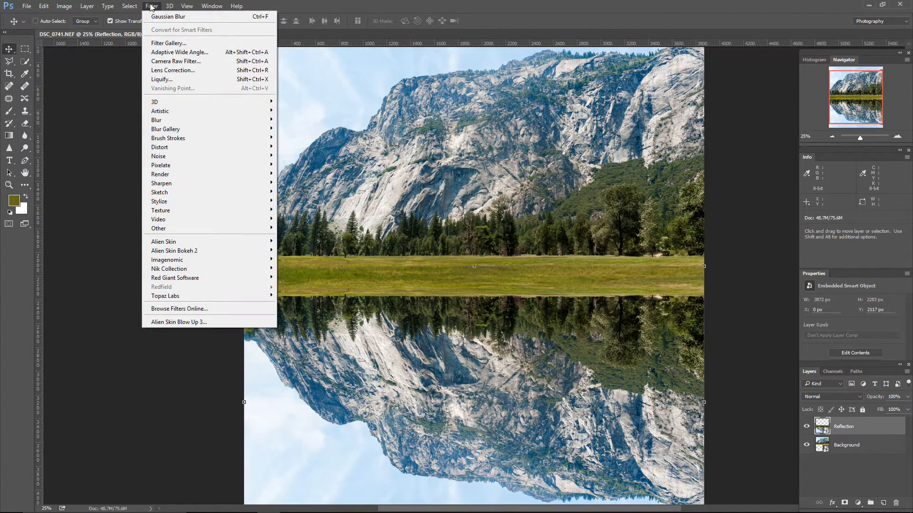
pyautogui.moveTo(166, 120)
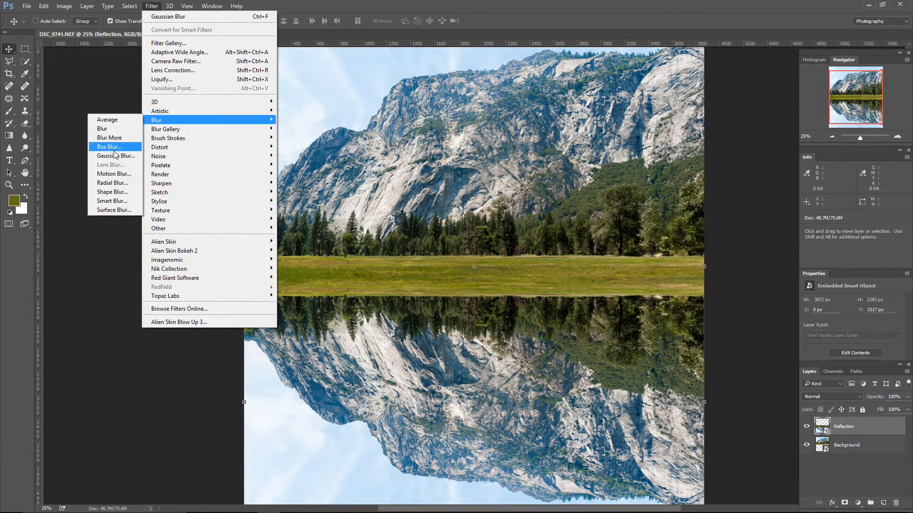
pyautogui.click(114, 174)
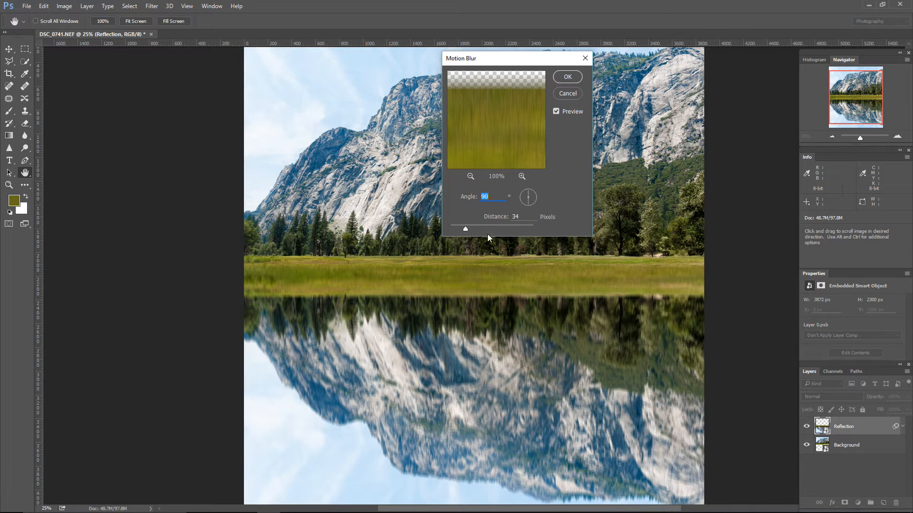
pyautogui.moveTo(466, 229)
pyautogui.mouseDown()
pyautogui.moveTo(494, 230)
pyautogui.moveTo(466, 229)
pyautogui.mouseUp()
pyautogui.click(569, 78)
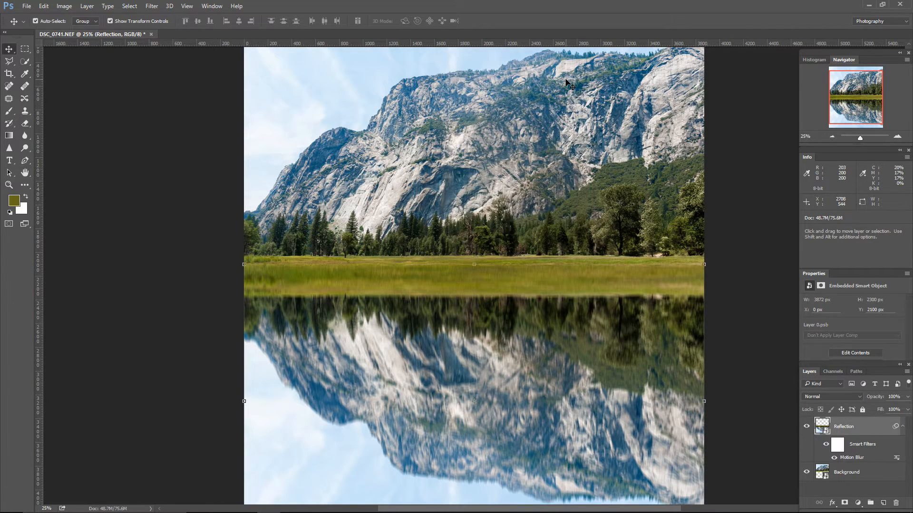
# Check the landscape document's pixel width and height in the image size settings.
pyautogui.hotkey('ctrl', '-')
pyautogui.hotkey('ctrl', '-')
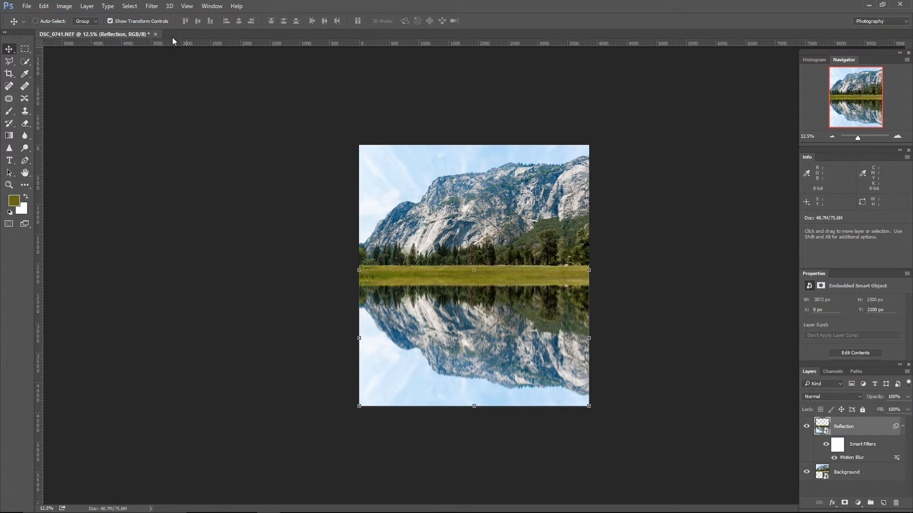
pyautogui.click(64, 6)
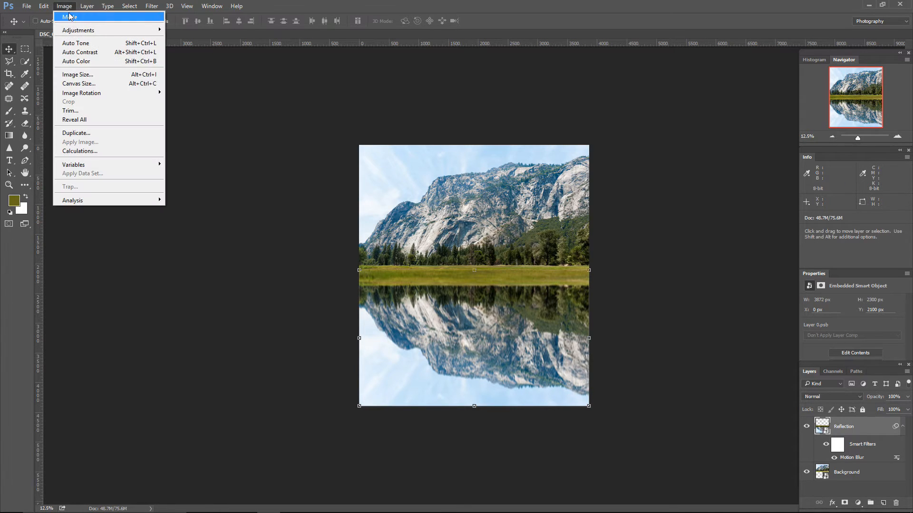
pyautogui.click(76, 74)
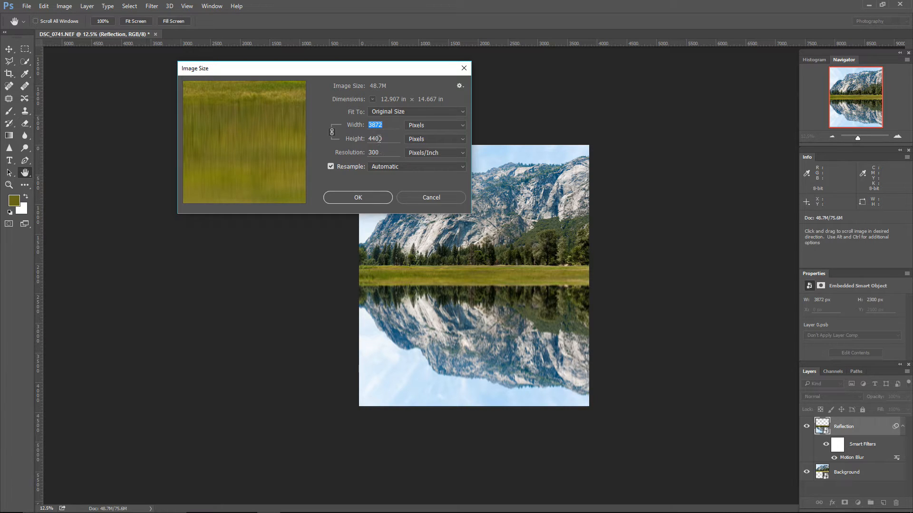
pyautogui.doubleClick(384, 139)
pyautogui.click(362, 197)
# Create a new 1500 by 2300 pixel document at 300 pixels/inch, RGB Color 8 bit, with a white background.
pyautogui.click(27, 6)
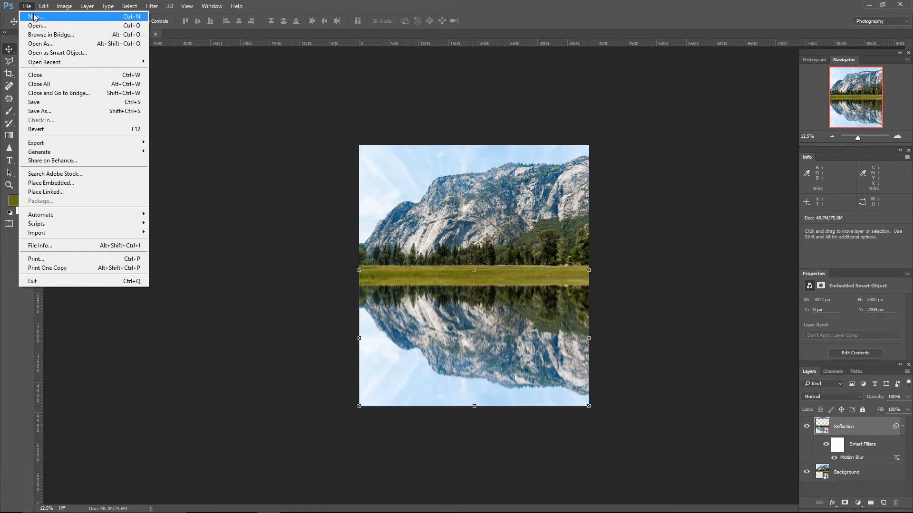
pyautogui.click(35, 16)
pyautogui.doubleClick(609, 155)
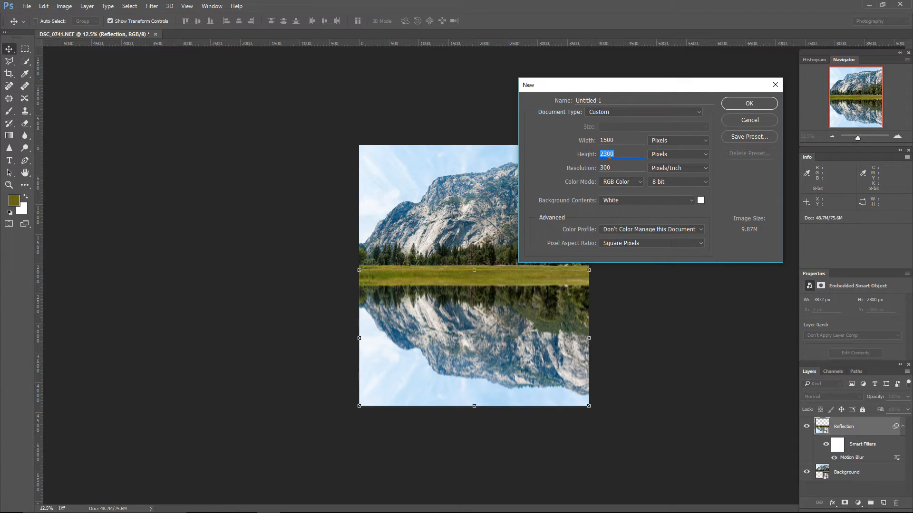
pyautogui.doubleClick(610, 141)
pyautogui.click(605, 201)
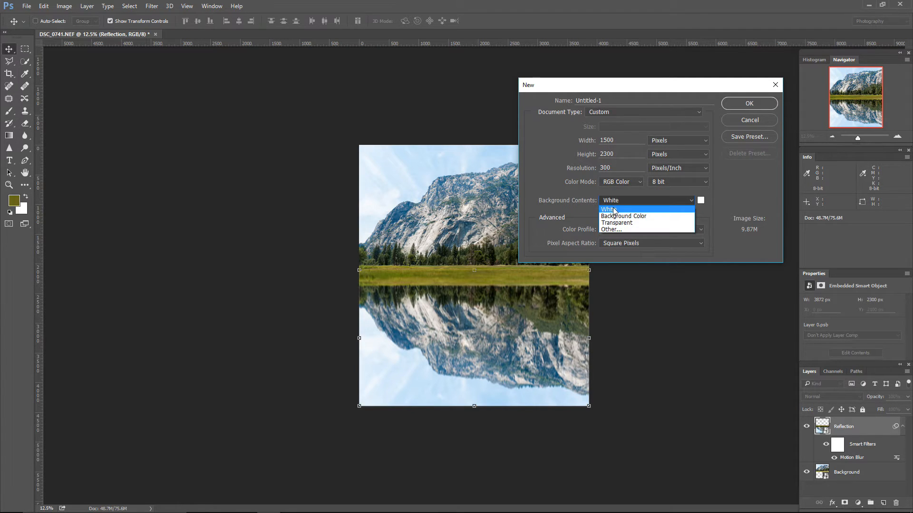
pyautogui.click(613, 211)
pyautogui.click(738, 103)
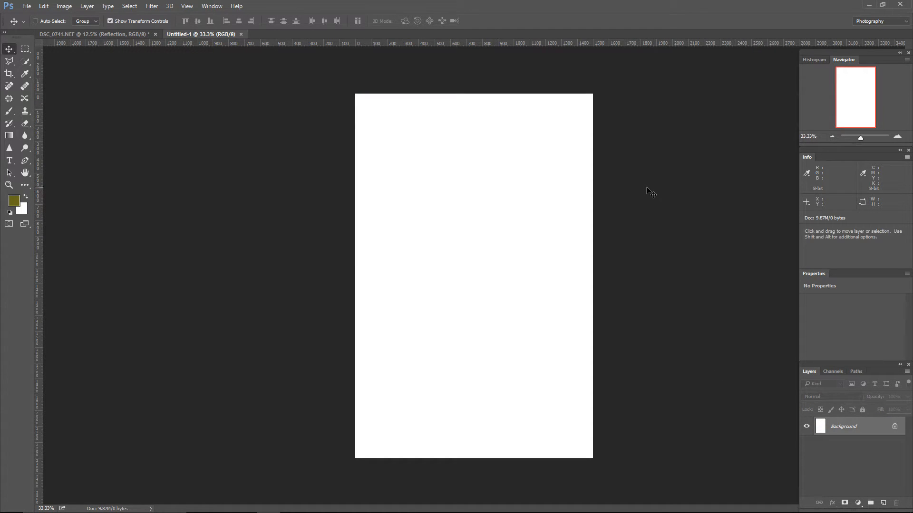
# Unlock the white background layer and add 400% monochromatic noise with Gaussian distribution.
pyautogui.click(895, 428)
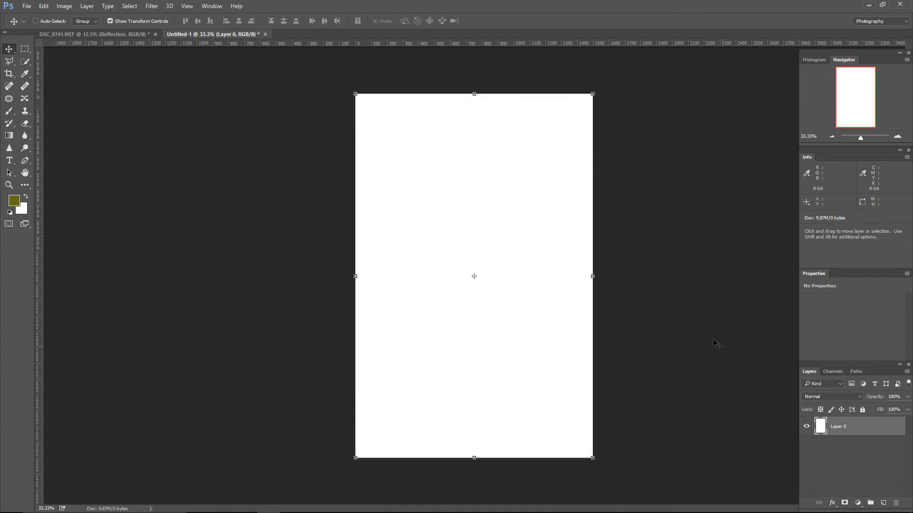
pyautogui.click(151, 6)
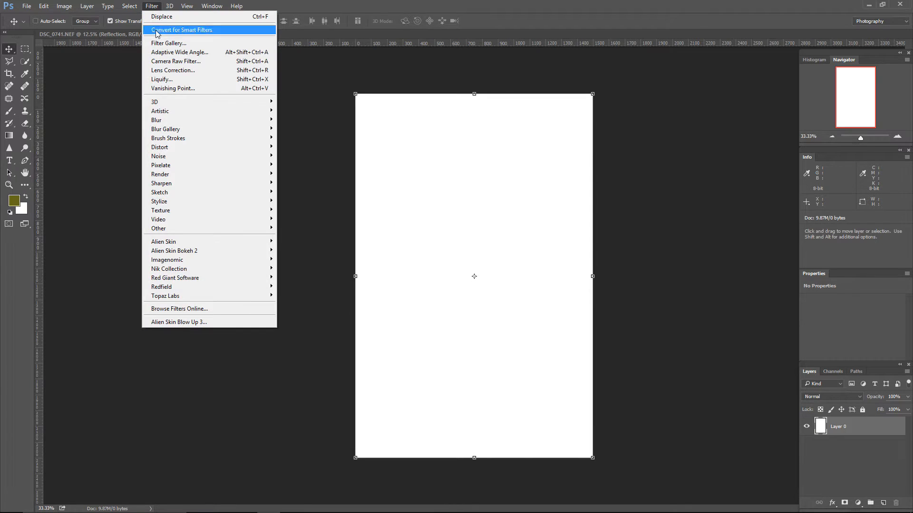
pyautogui.moveTo(162, 157)
pyautogui.click(111, 156)
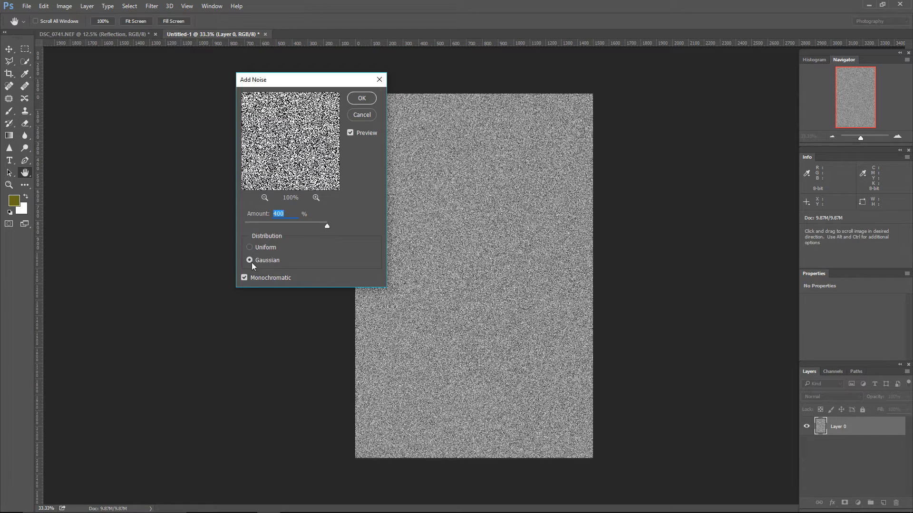
pyautogui.click(361, 99)
# Soften the noise layer with a Gaussian Blur of 2.2 pixels radius.
pyautogui.click(152, 5)
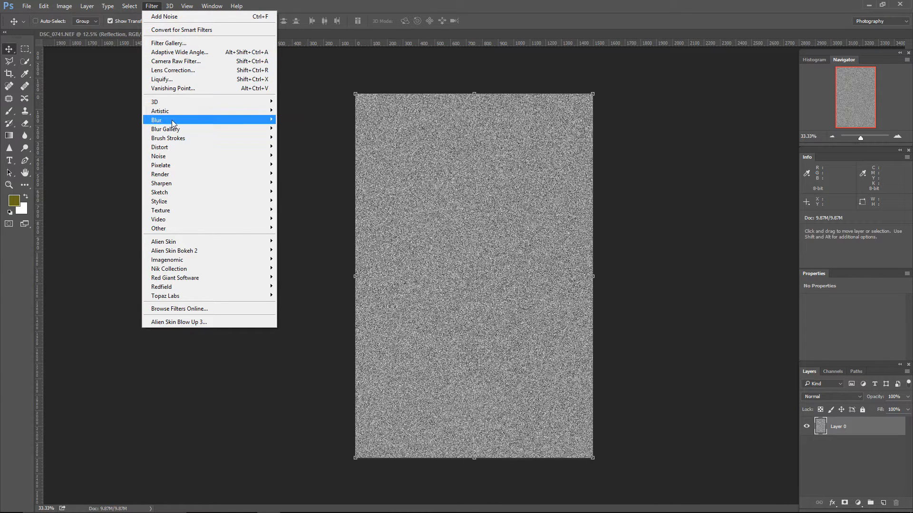
pyautogui.moveTo(172, 120)
pyautogui.click(116, 156)
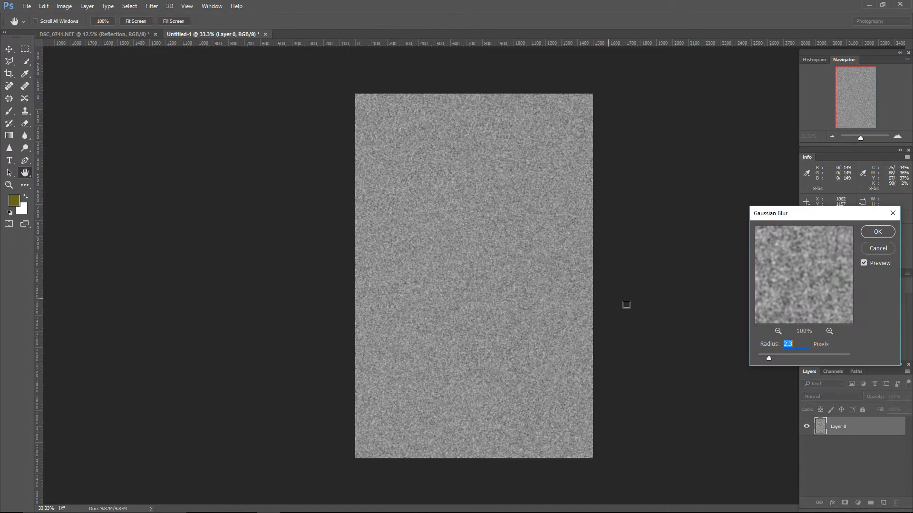
pyautogui.moveTo(768, 360)
pyautogui.mouseDown()
pyautogui.moveTo(780, 360)
pyautogui.moveTo(766, 359)
pyautogui.mouseUp()
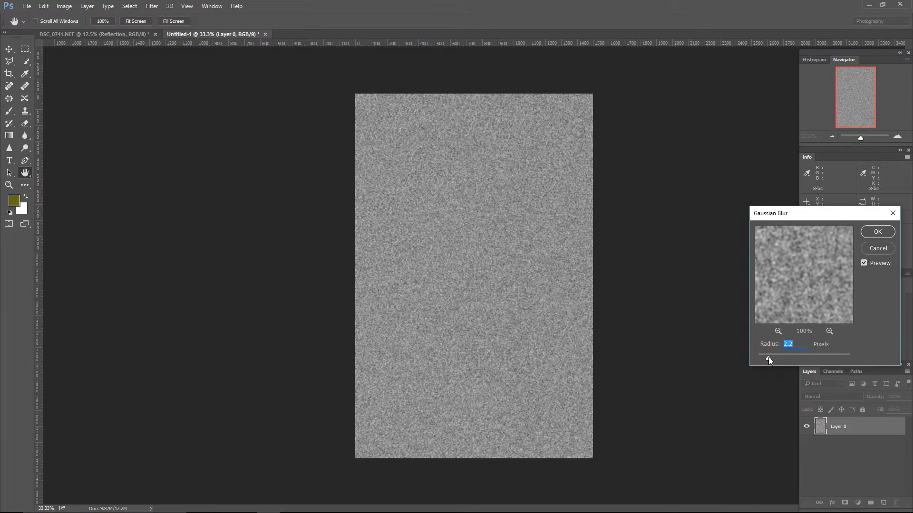
pyautogui.click(871, 230)
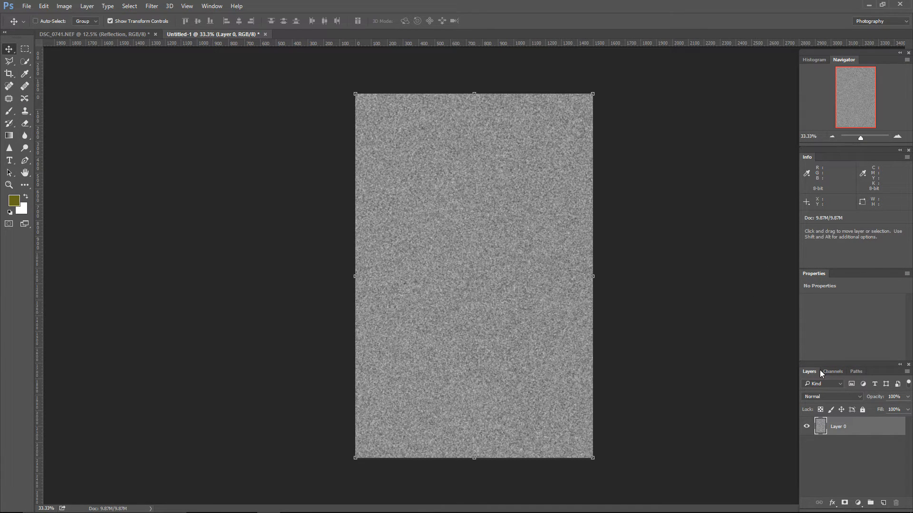
# Emboss only the Red channel of the noise with an angle of 180°, height of 2 pixels and amount of 500%.
pyautogui.click(831, 371)
pyautogui.click(830, 404)
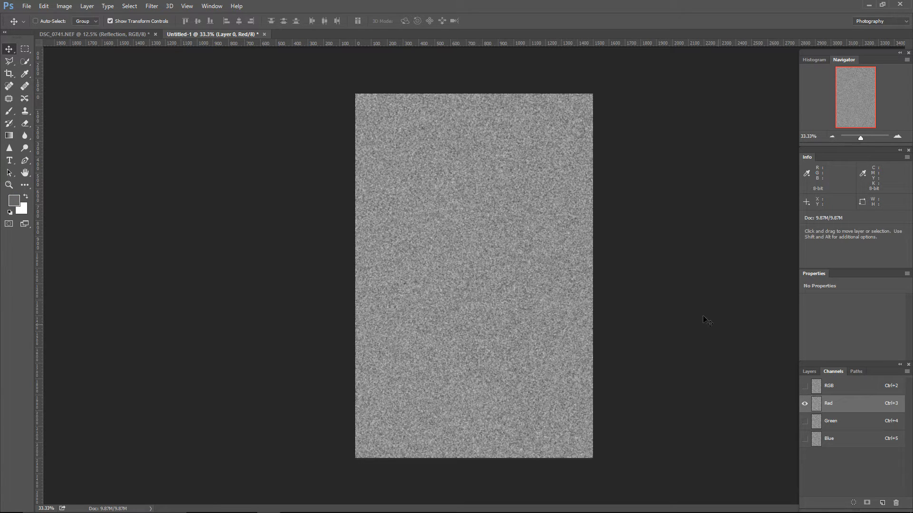
pyautogui.click(150, 6)
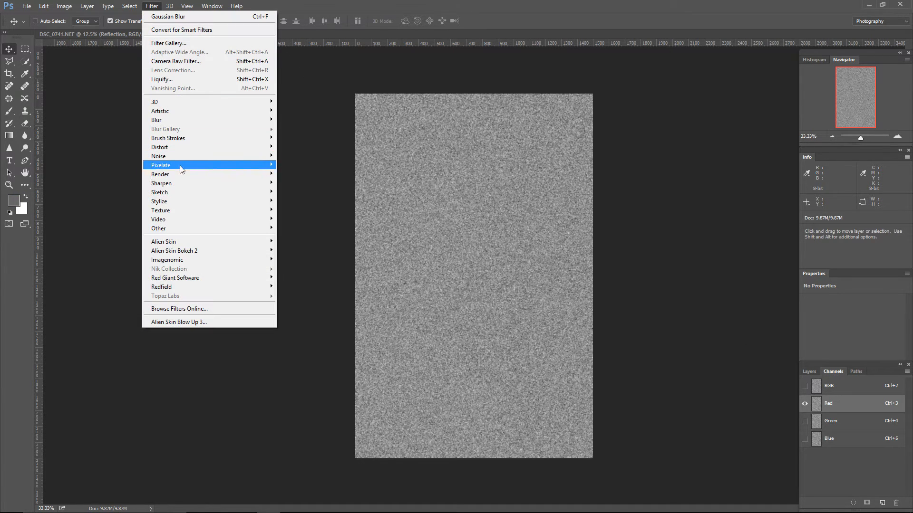
pyautogui.moveTo(186, 199)
pyautogui.click(112, 210)
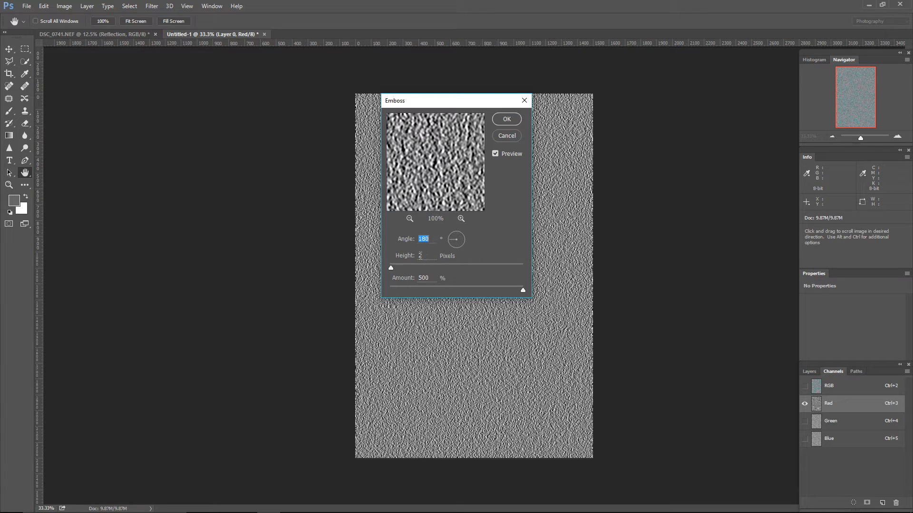
pyautogui.moveTo(396, 269)
pyautogui.mouseDown()
pyautogui.moveTo(418, 268)
pyautogui.moveTo(391, 268)
pyautogui.mouseUp()
pyautogui.click(506, 119)
# Emboss only the Green channel with an angle of 90°, height of 2 pixels and amount of 500%, and reactivate the RGB composite.
pyautogui.click(859, 427)
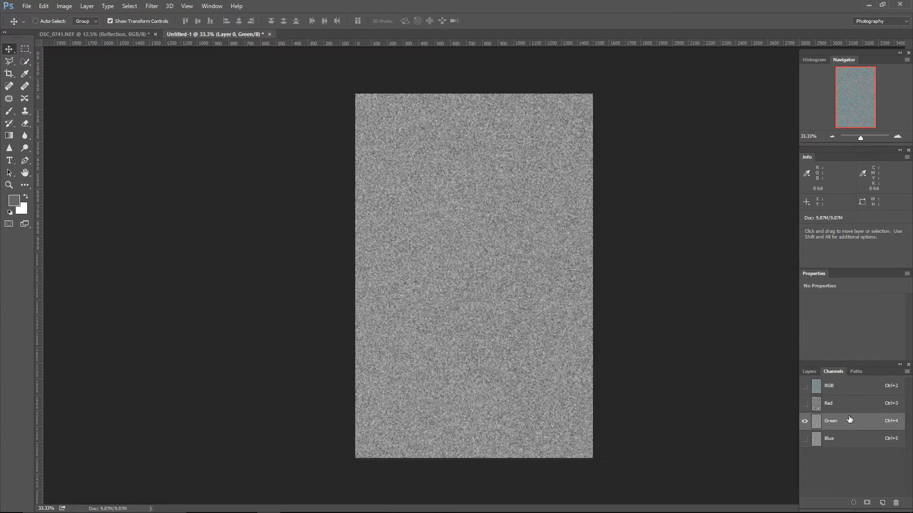
pyautogui.click(152, 6)
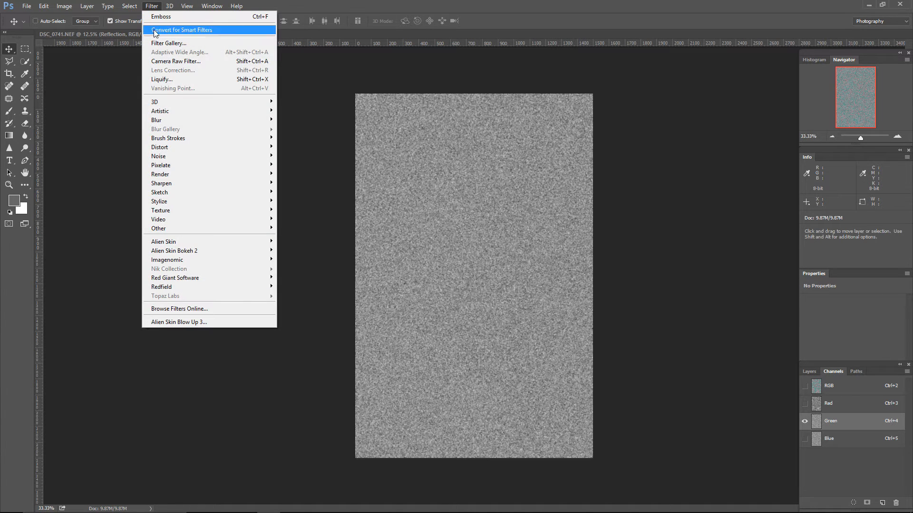
pyautogui.moveTo(167, 202)
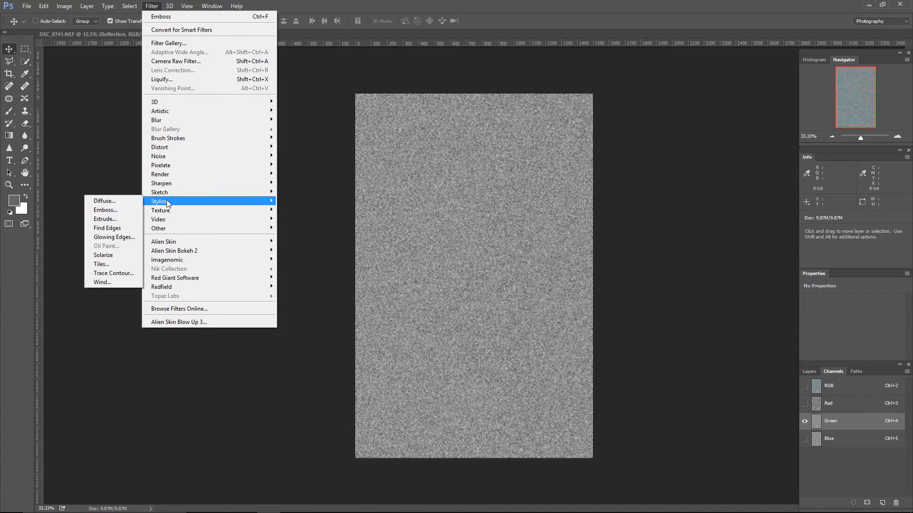
pyautogui.click(106, 209)
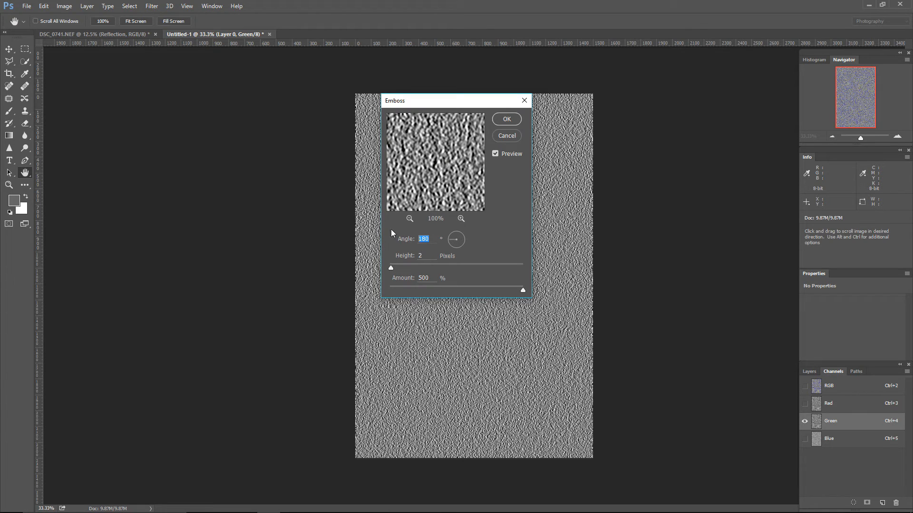
pyautogui.write('90')
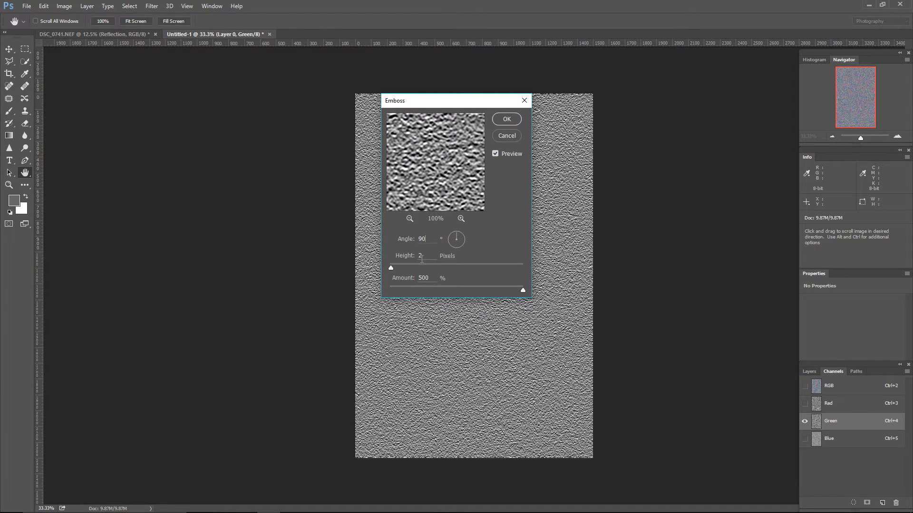
pyautogui.click(506, 121)
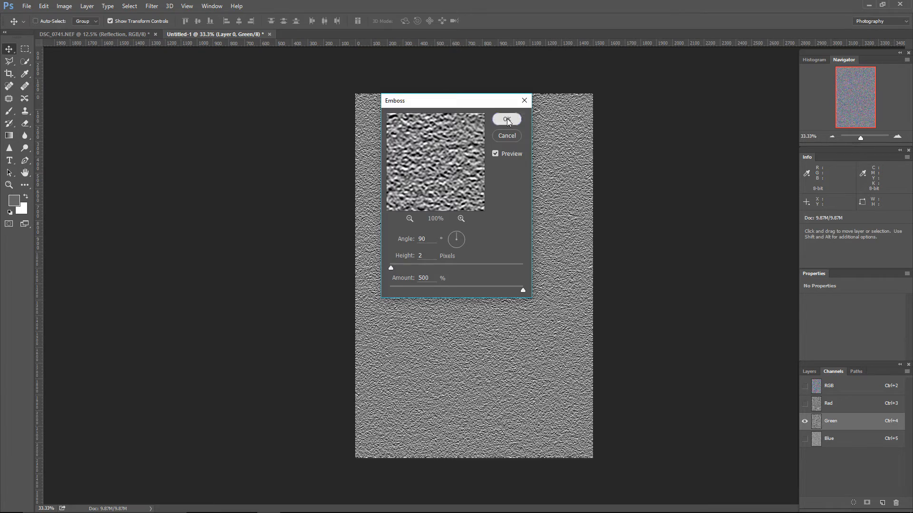
pyautogui.click(831, 387)
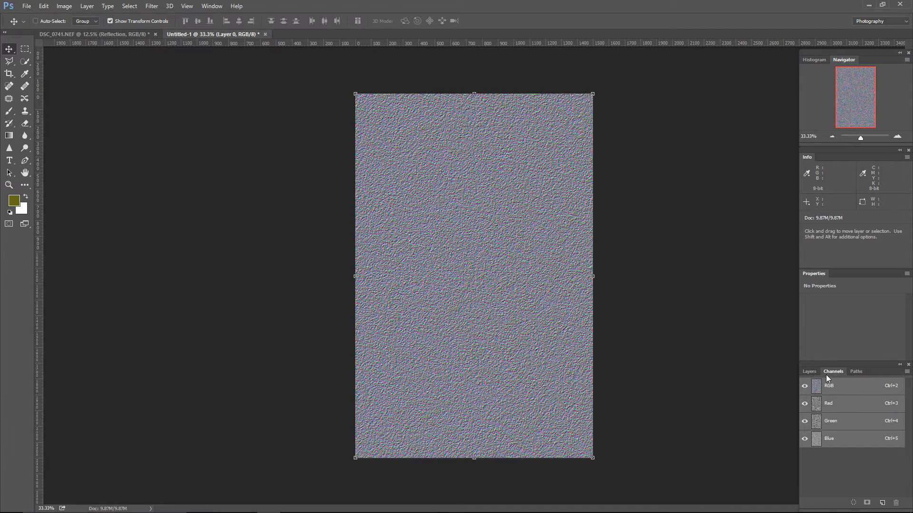
pyautogui.click(809, 372)
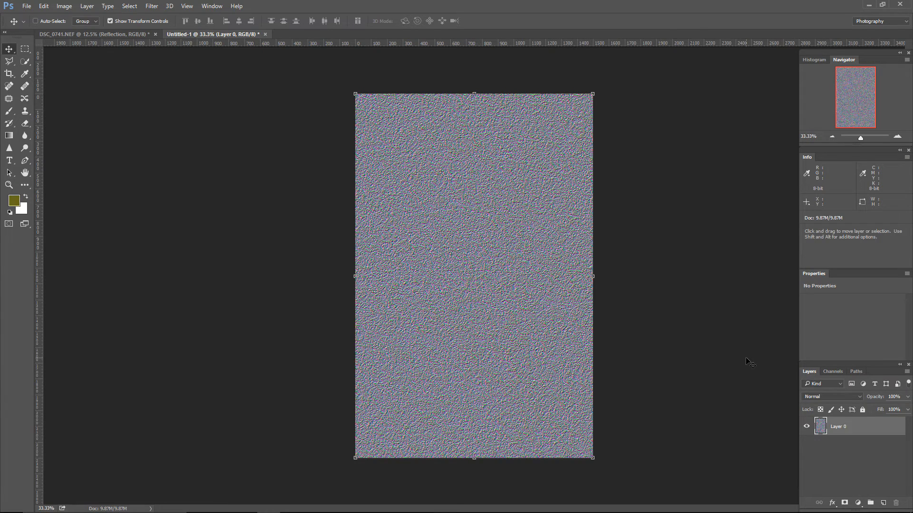
# Apply a Perspective transform to the noise layer, spreading its bottom corners outward to a width of about 2655%.
pyautogui.hotkey('ctrl', '-')
pyautogui.hotkey('ctrl', '-')
pyautogui.hotkey('ctrl', '-')
pyautogui.hotkey('ctrl', '-')
pyautogui.hotkey('ctrl', '-')
pyautogui.hotkey('ctrl', '-')
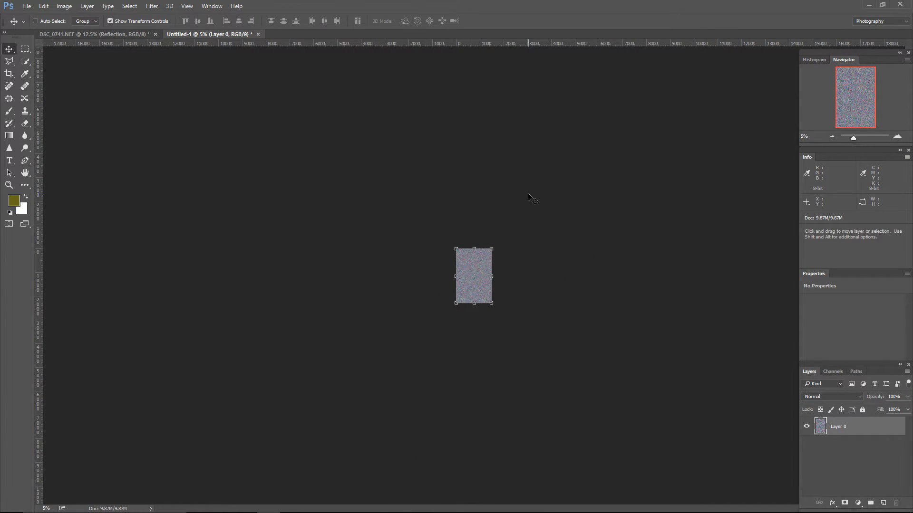
pyautogui.click(44, 6)
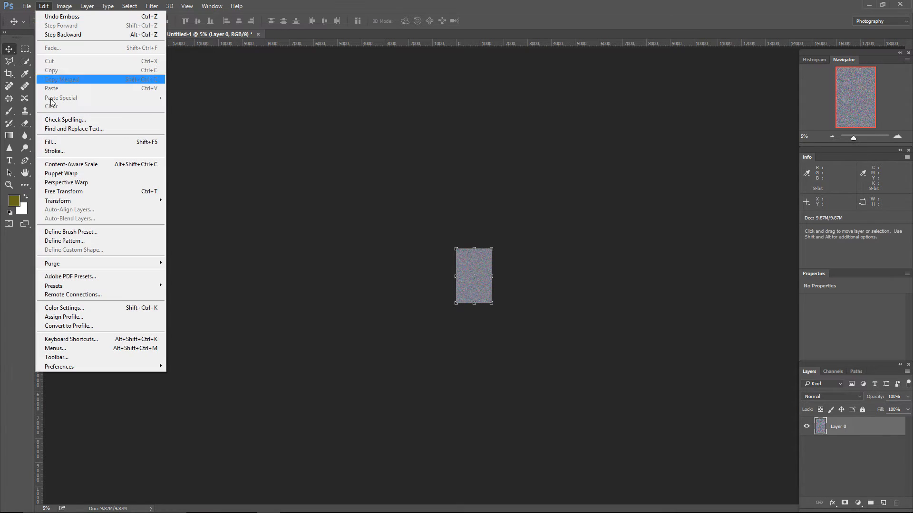
pyautogui.moveTo(67, 202)
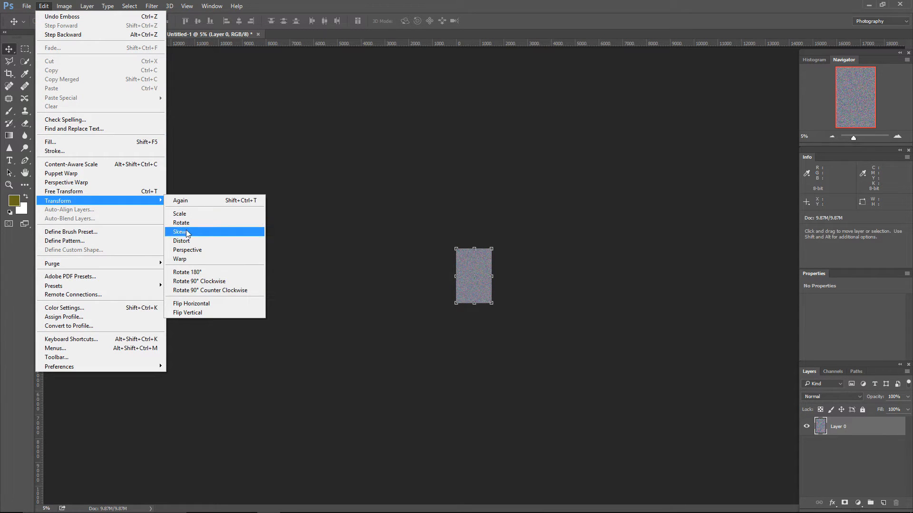
pyautogui.click(187, 249)
pyautogui.moveTo(456, 306); pyautogui.dragTo(1, 264)
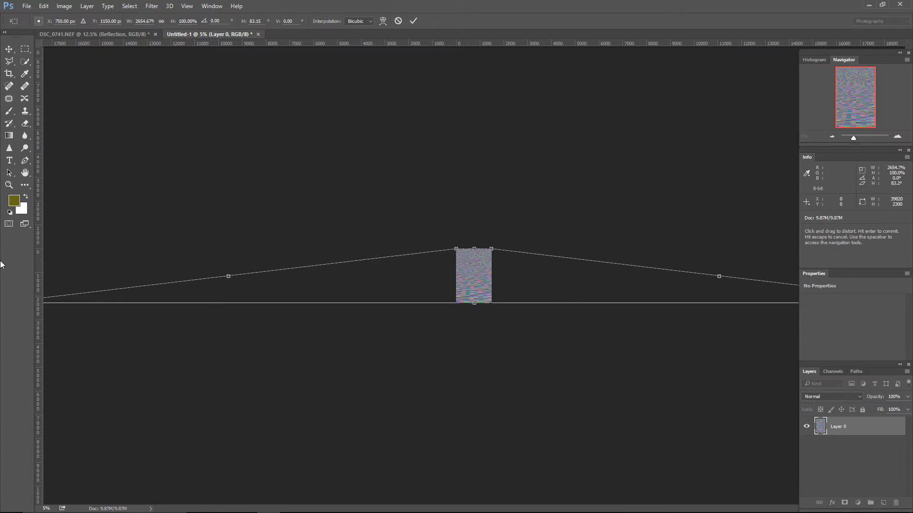
pyautogui.click(413, 21)
# Flatten the ripple texture and save it as a Photoshop file named Ripples Displace Map in the Water Reflection folder.
pyautogui.click(86, 6)
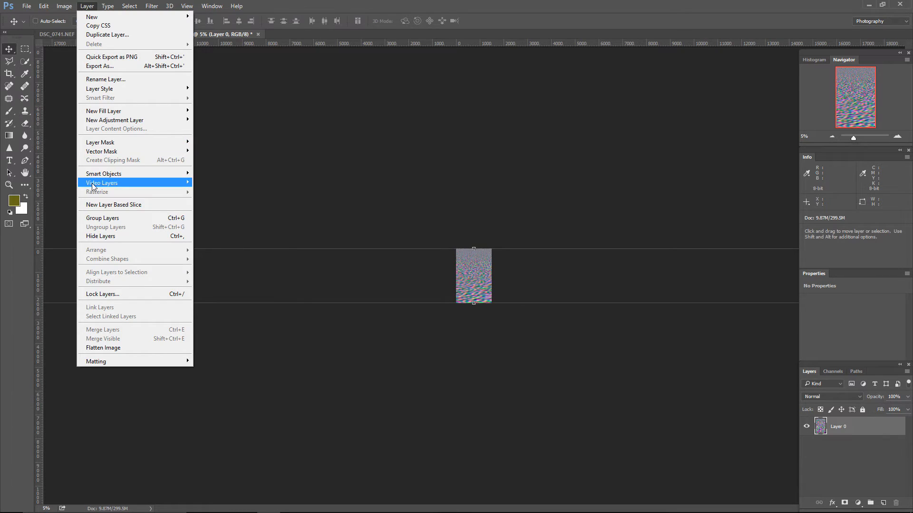
pyautogui.click(104, 348)
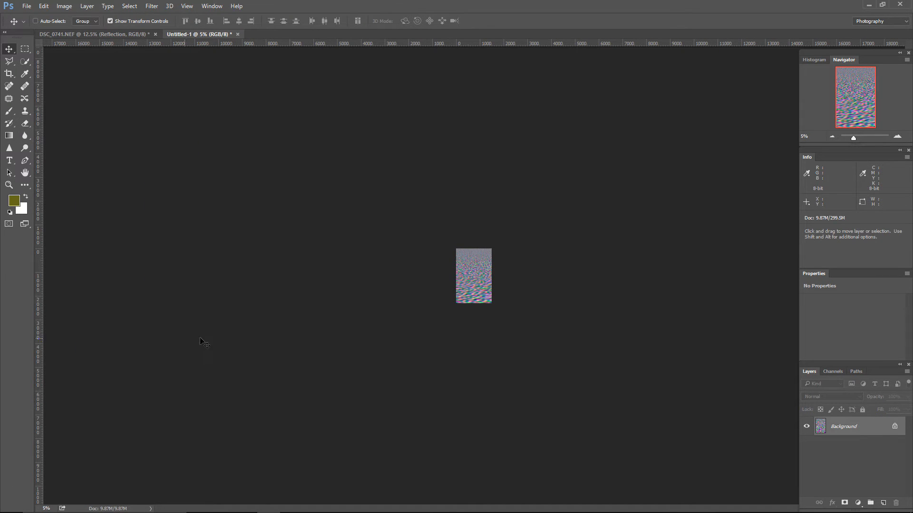
pyautogui.hotkey('ctrl', '+')
pyautogui.hotkey('ctrl', '+')
pyautogui.hotkey('ctrl', '+')
pyautogui.hotkey('ctrl', '+')
pyautogui.hotkey('ctrl', '+')
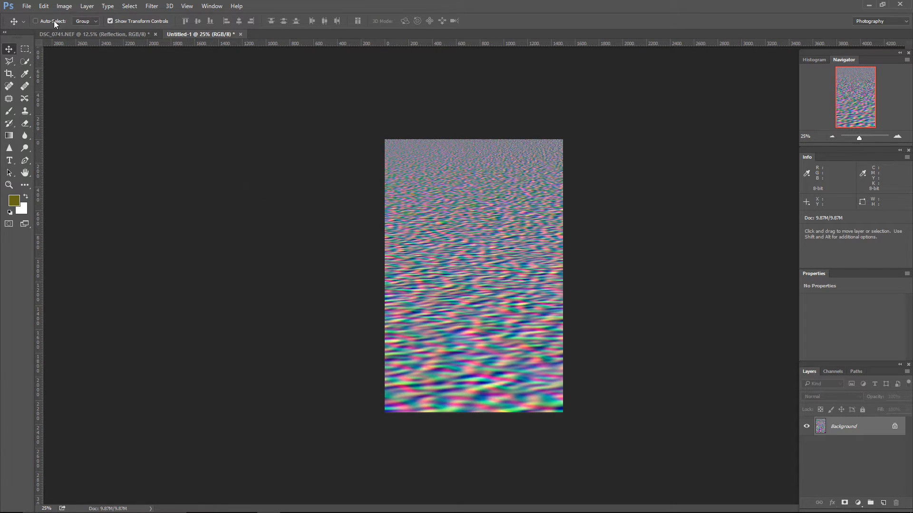
pyautogui.click(27, 6)
pyautogui.click(41, 112)
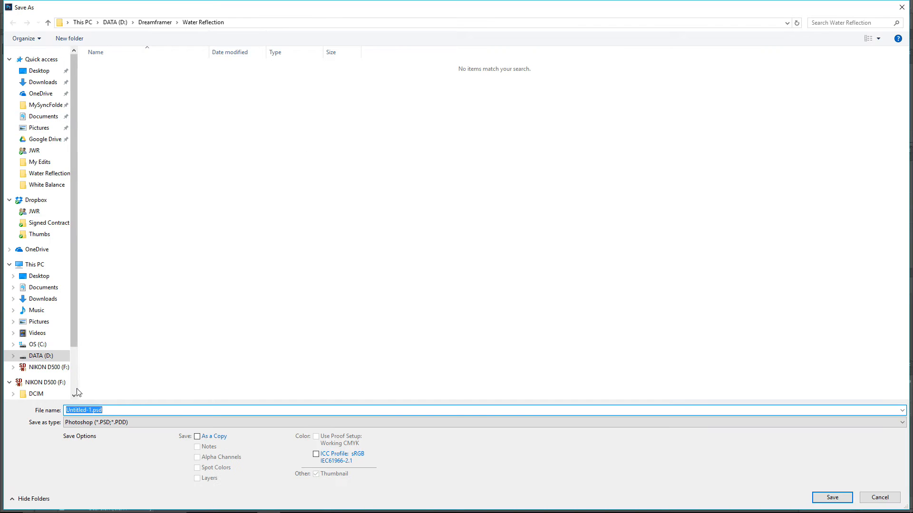
pyautogui.write('Ripples Displace Map')
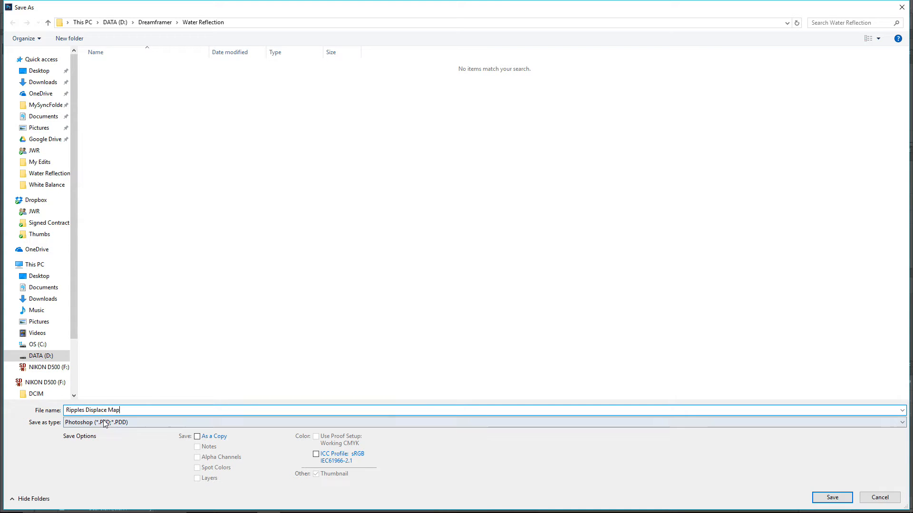
pyautogui.click(831, 497)
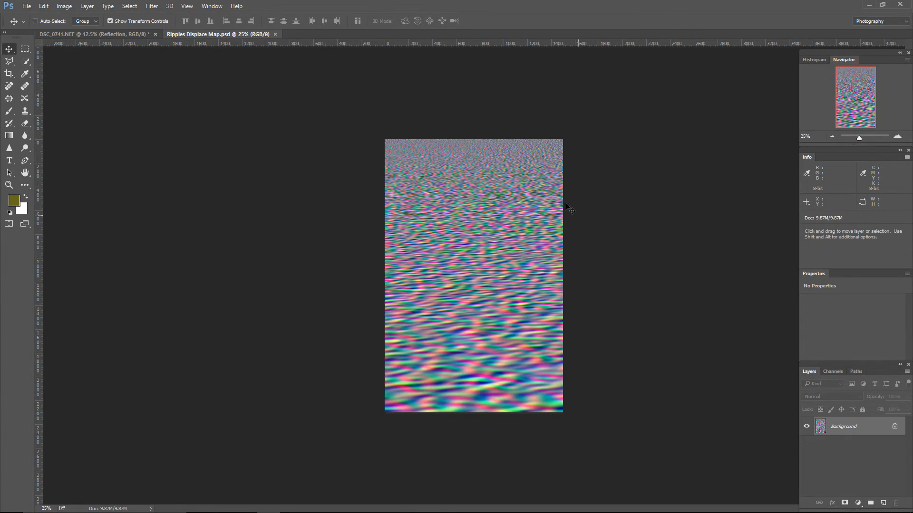
# Displace the Reflection layer with Ripples Displace Map.psd, using horizontal scale 10, vertical scale 70, Stretch To Fit and Repeat Edge Pixels.
pyautogui.click(134, 35)
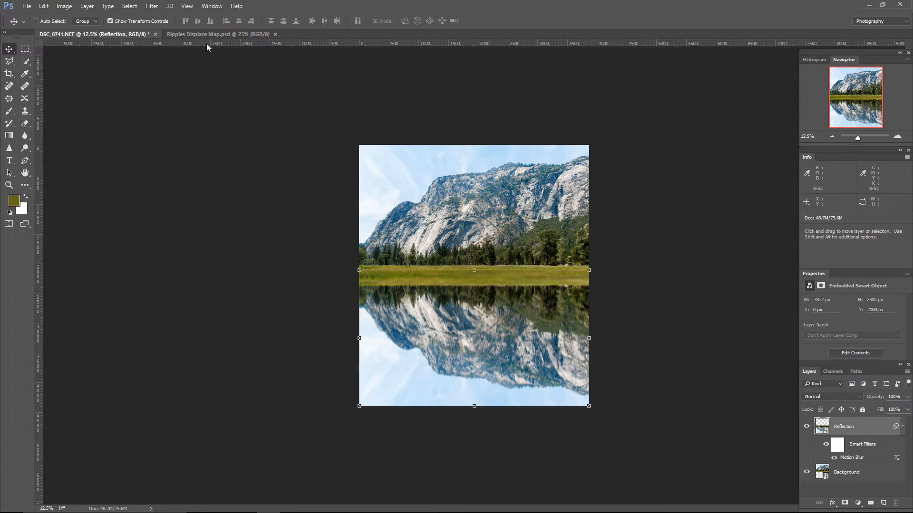
pyautogui.click(152, 6)
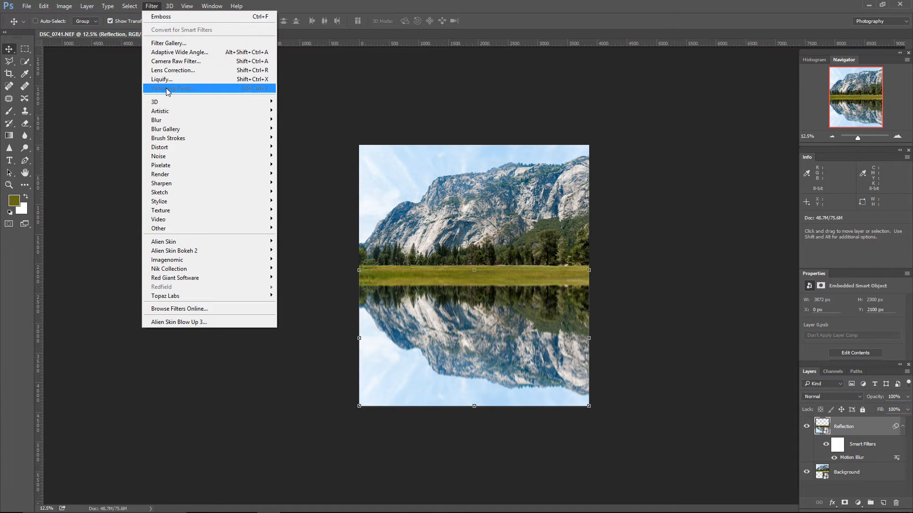
pyautogui.moveTo(155, 148)
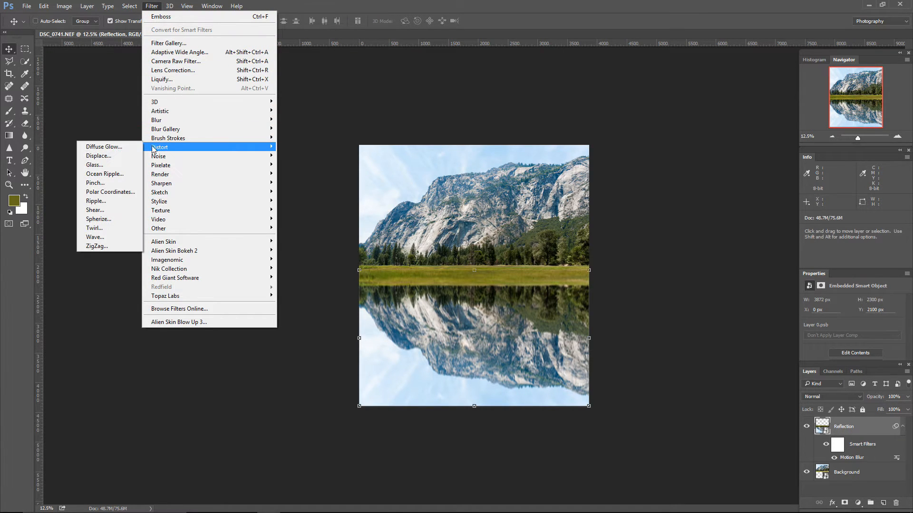
pyautogui.click(116, 156)
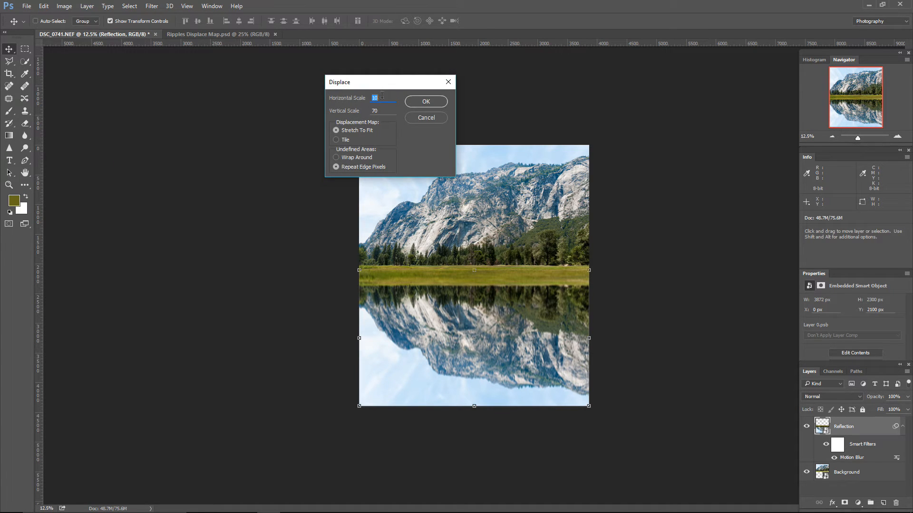
pyautogui.moveTo(380, 113); pyautogui.dragTo(370, 114)
pyautogui.click(420, 103)
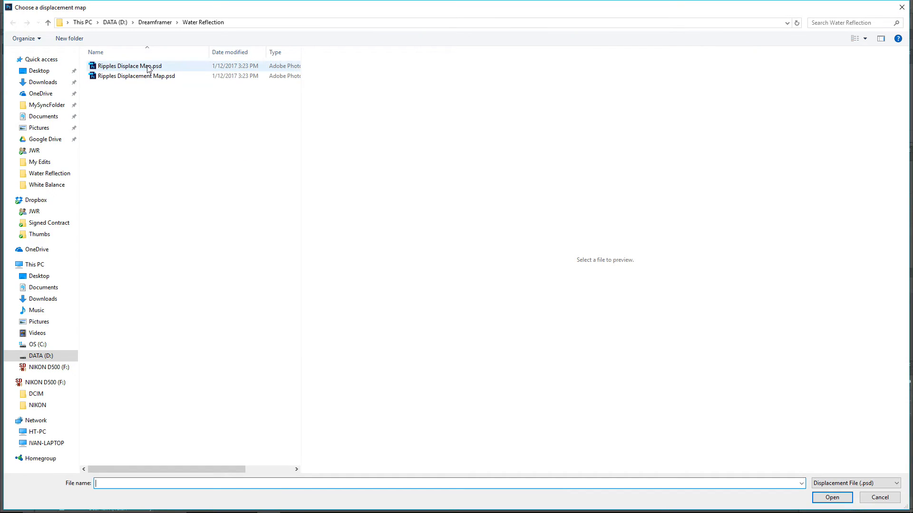
pyautogui.click(145, 67)
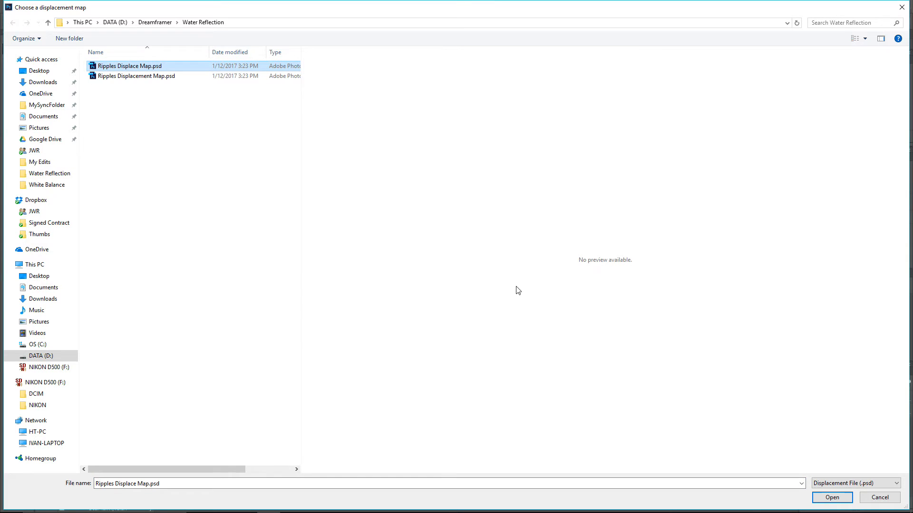
pyautogui.click(830, 497)
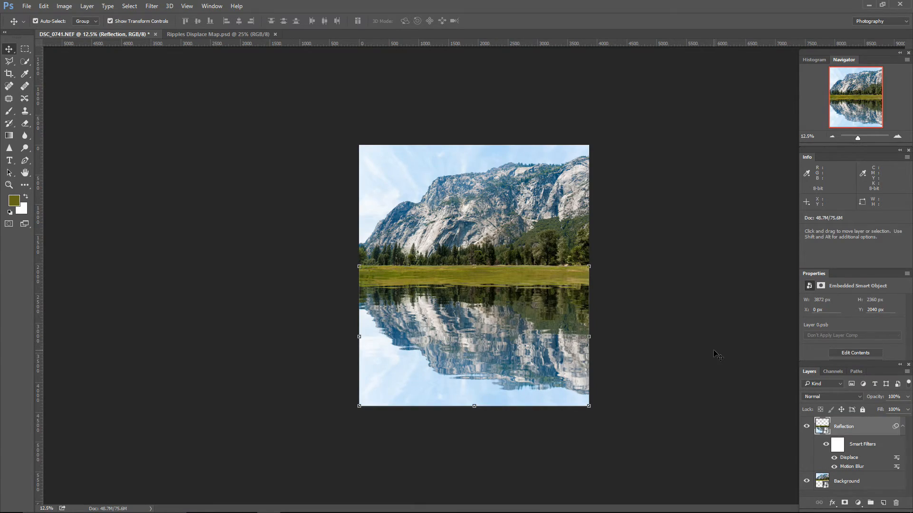
# Examine the ripples on the Reflection layer up close, from the shoreline down to the lower edge of the image.
pyautogui.hotkey('ctrl', '+')
pyautogui.hotkey('ctrl', '+')
pyautogui.hotkey('ctrl', '+')
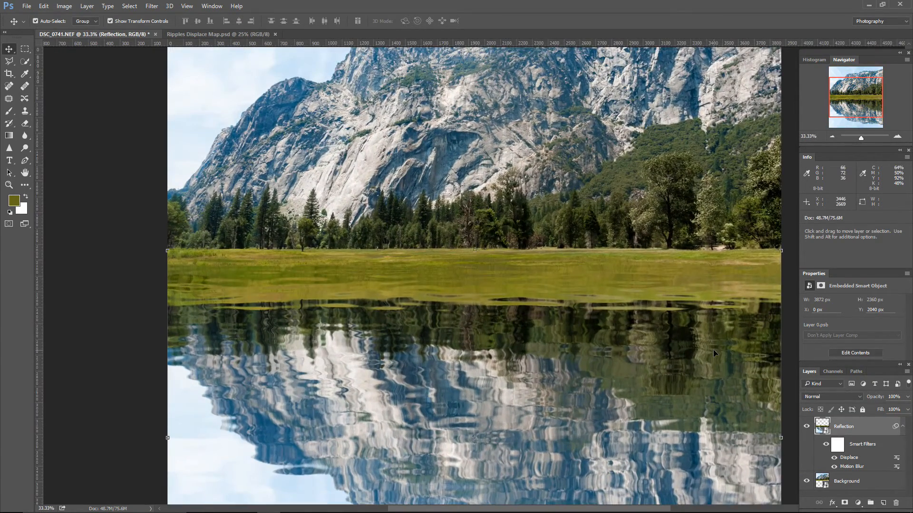
pyautogui.hotkey('ctrl', '-')
pyautogui.hotkey('ctrl', '-')
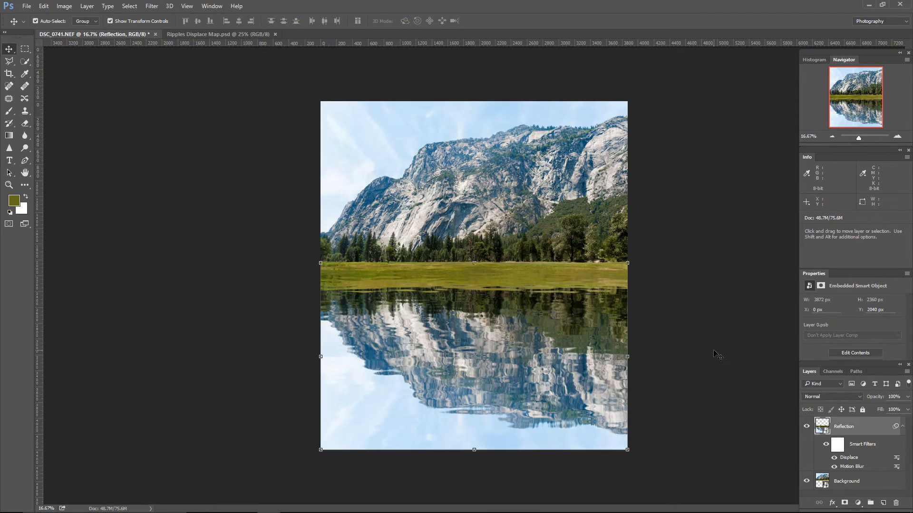
pyautogui.hotkey('ctrl', '+')
pyautogui.moveTo(716, 328); pyautogui.dragTo(646, 224)
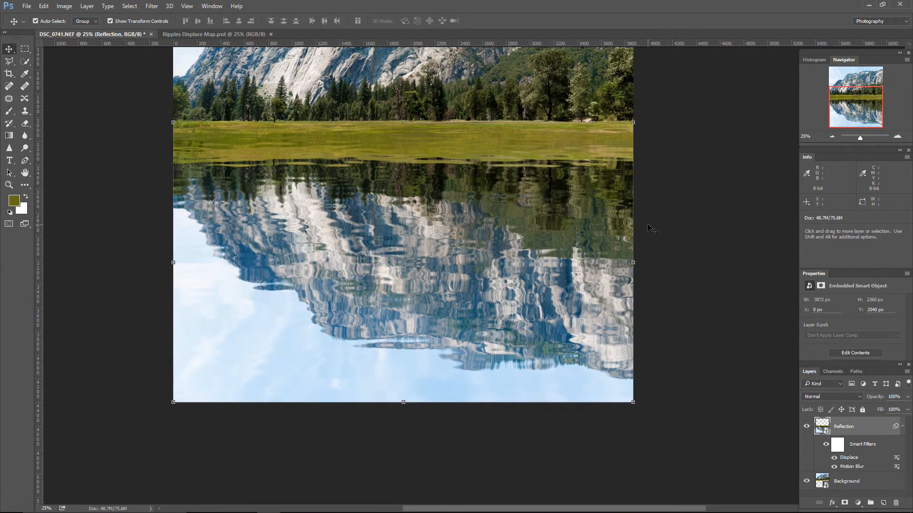
pyautogui.hotkey('ctrl', '+')
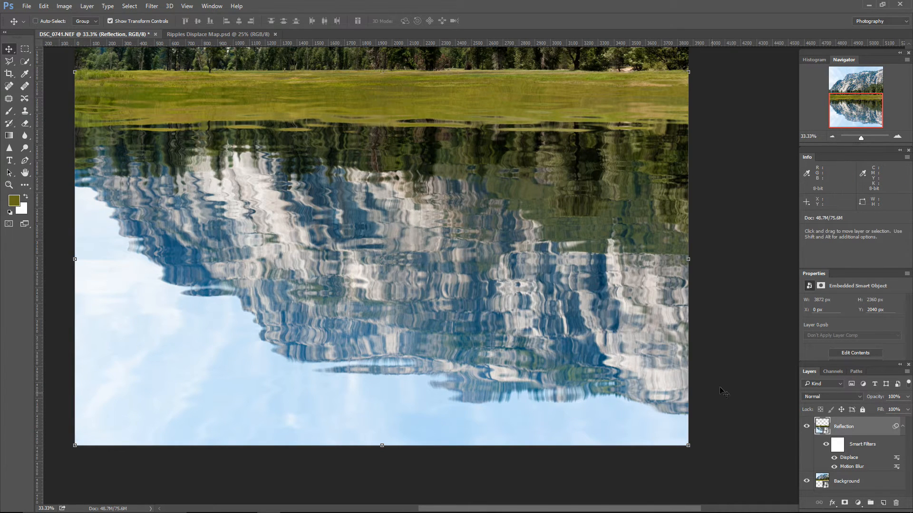
pyautogui.click(44, 8)
pyautogui.moveTo(72, 202)
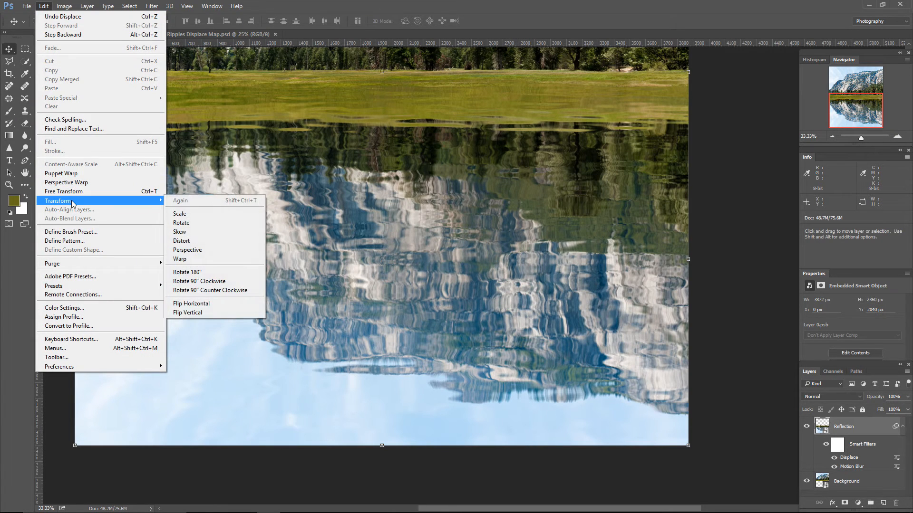
pyautogui.click(189, 215)
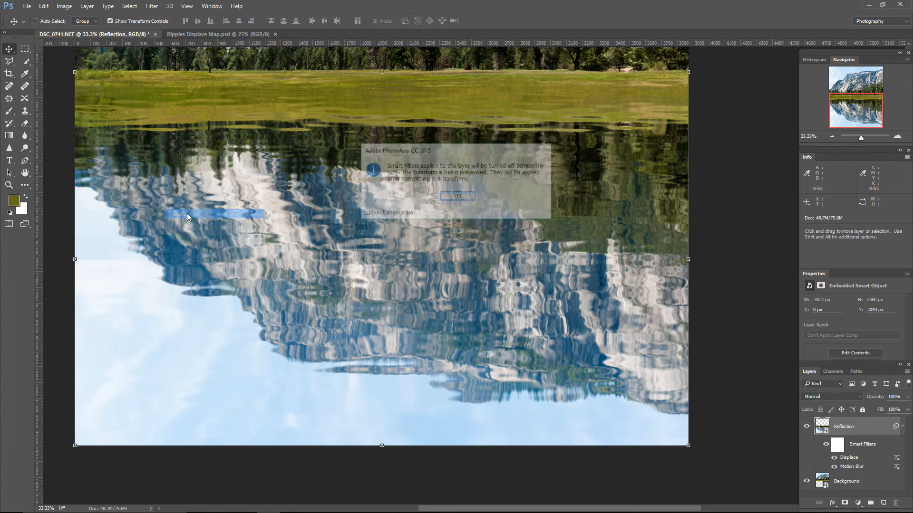
pyautogui.click(457, 197)
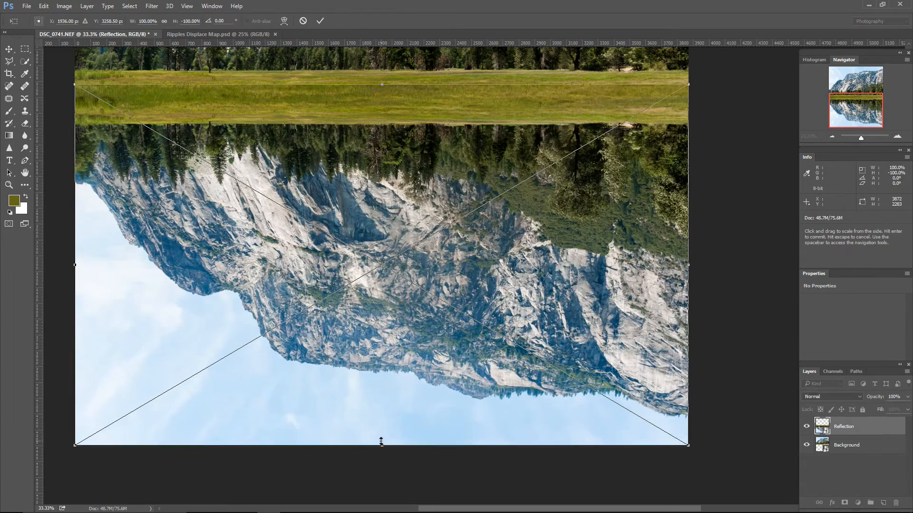
pyautogui.moveTo(382, 448); pyautogui.dragTo(383, 460)
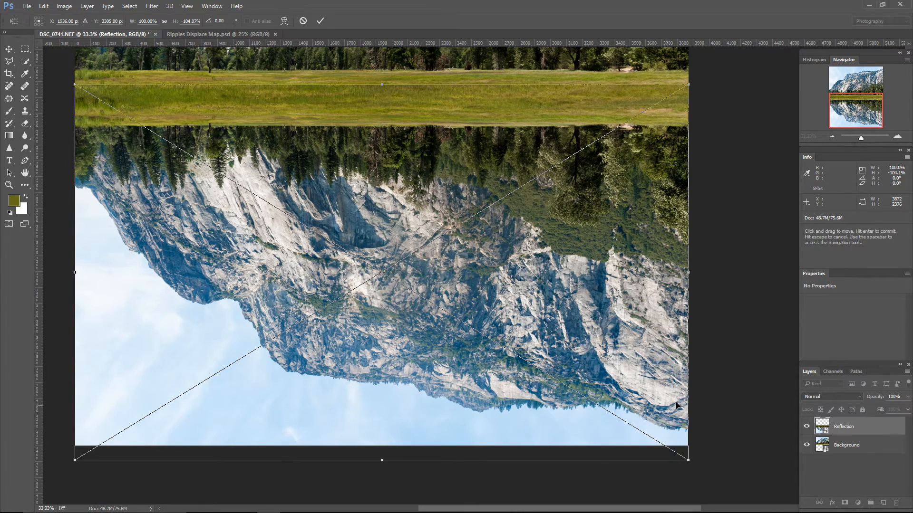
pyautogui.click(302, 21)
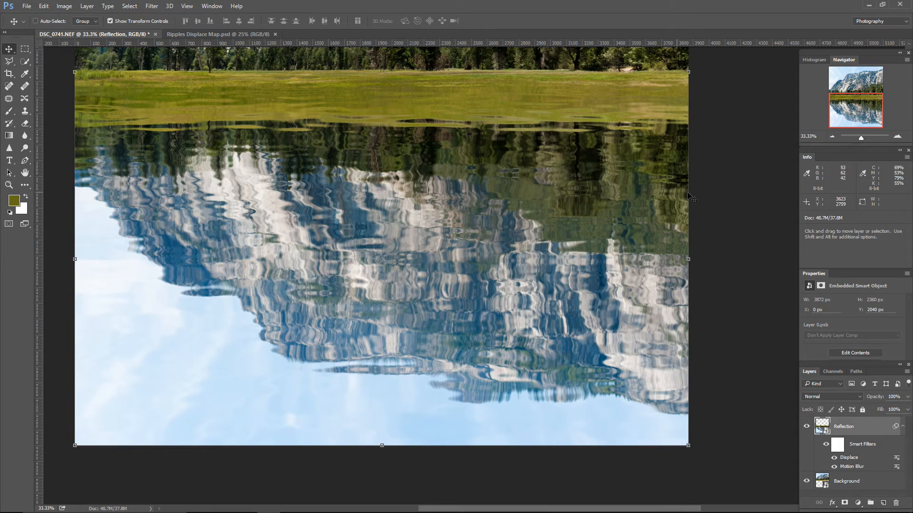
pyautogui.hotkey('ctrl', '-')
pyautogui.hotkey('ctrl', '-')
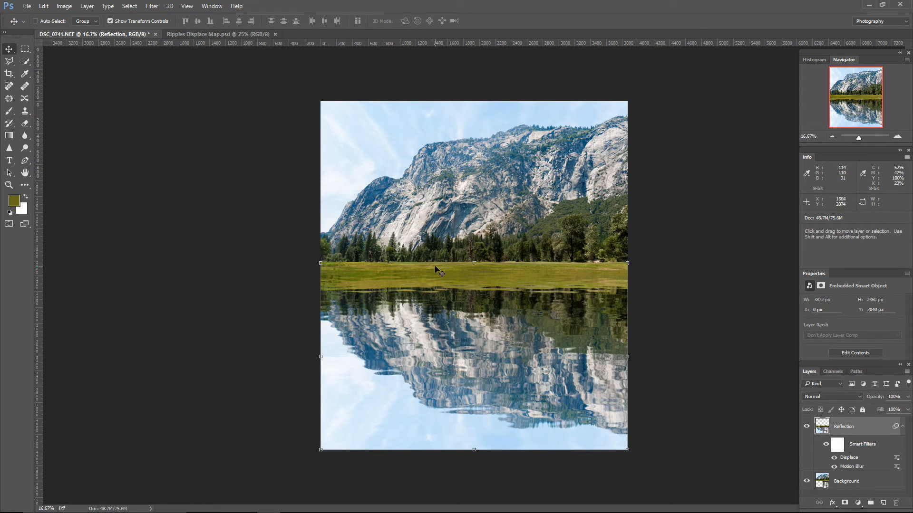
# Examine up close the meadow where the rippled Reflection layer meets the original grass along the shoreline.
pyautogui.hotkey('ctrl', '+')
pyautogui.hotkey('ctrl', '+')
pyautogui.hotkey('ctrl', '+')
pyautogui.hotkey('ctrl', '+')
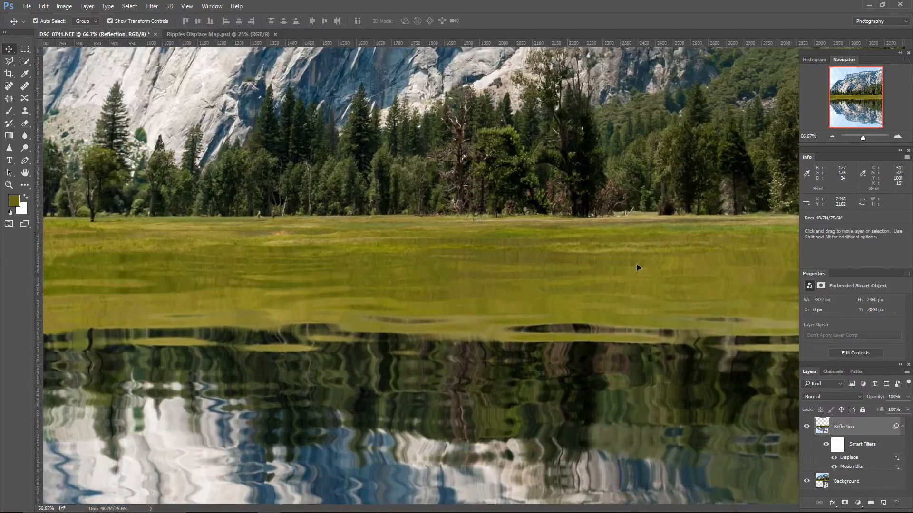
pyautogui.hotkey('ctrl', '+')
pyautogui.press('space')
pyautogui.moveTo(371, 244); pyautogui.dragTo(585, 320)
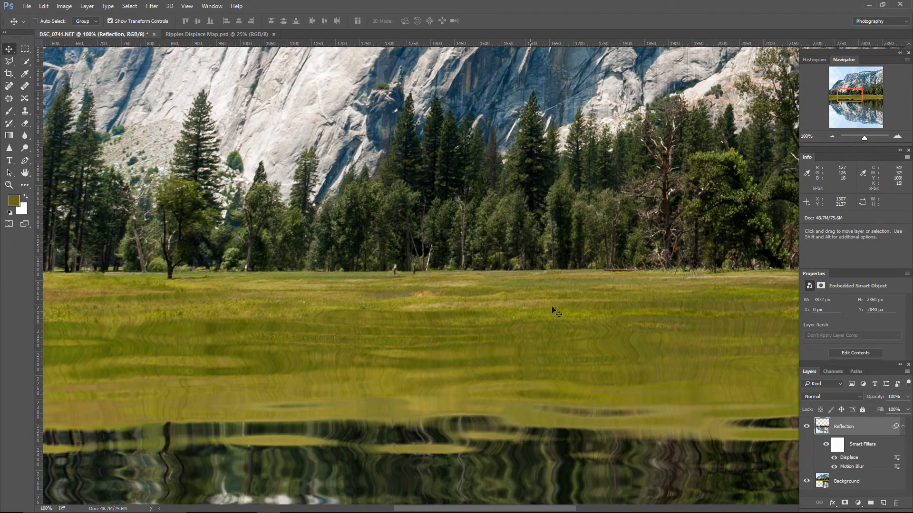
pyautogui.hotkey('ctrl', '-')
pyautogui.hotkey('ctrl', '-')
pyautogui.hotkey('ctrl', '-')
pyautogui.hotkey('ctrl', '-')
pyautogui.hotkey('ctrl', '-')
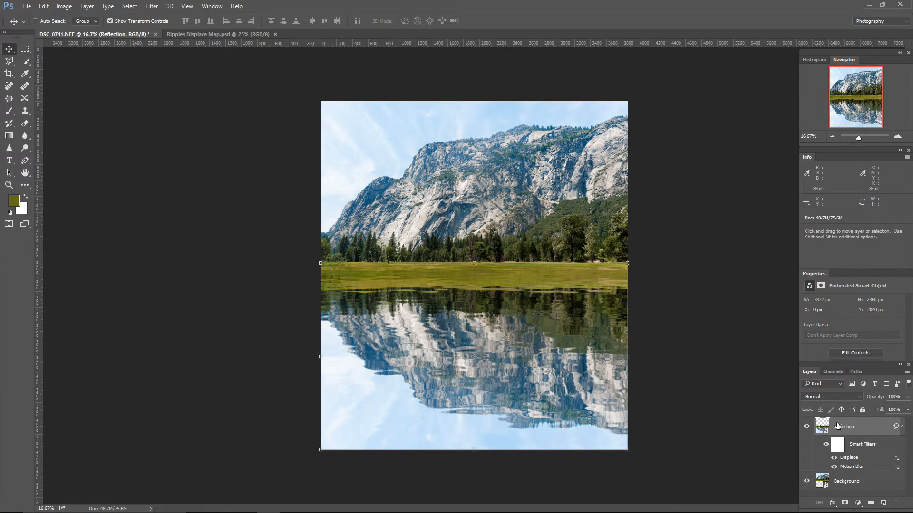
# Select a full-width rectangle about 2183 px tall from mid-meadow to the image's lower edge and mask the Reflection layer with it.
pyautogui.moveTo(25, 49); pyautogui.dragTo(37, 61)
pyautogui.moveTo(309, 473); pyautogui.dragTo(675, 276)
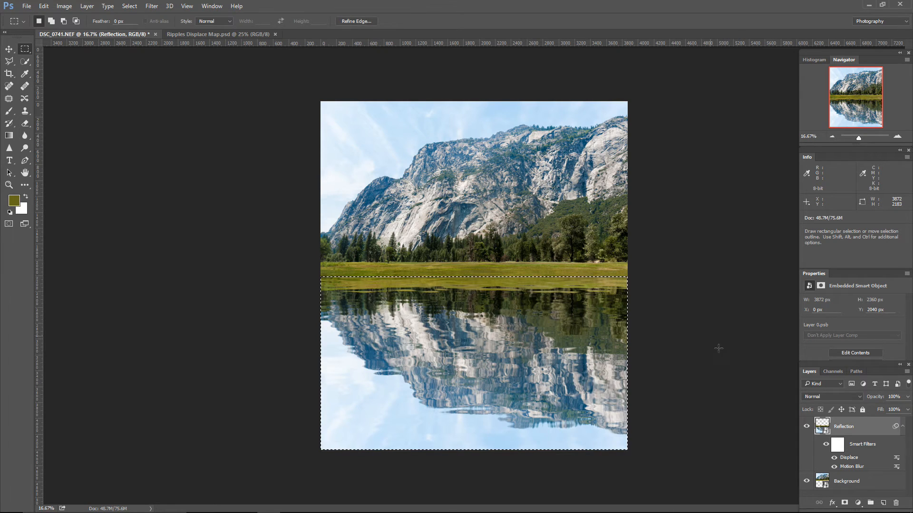
pyautogui.click(845, 503)
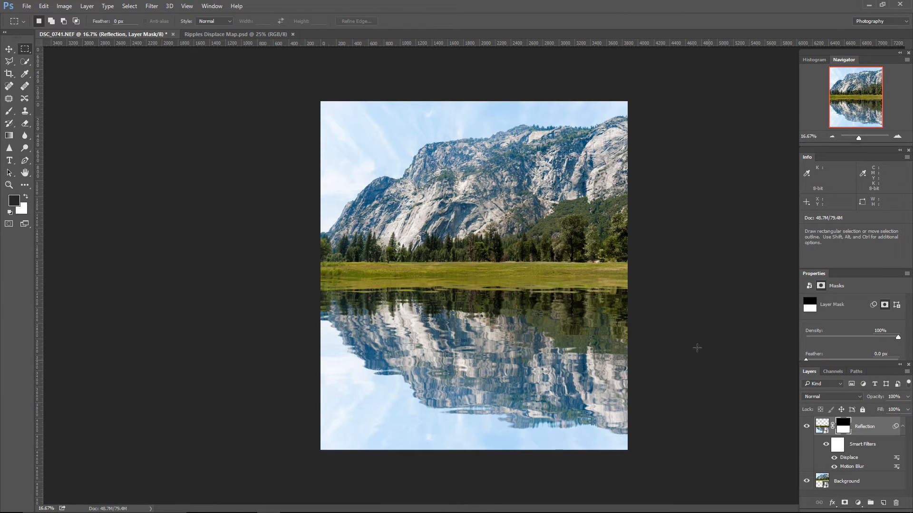
# Soften the Reflection layer mask's edge along the shoreline with a Gaussian Blur of 6.4 pixels.
pyautogui.scroll(3, 684, 330)
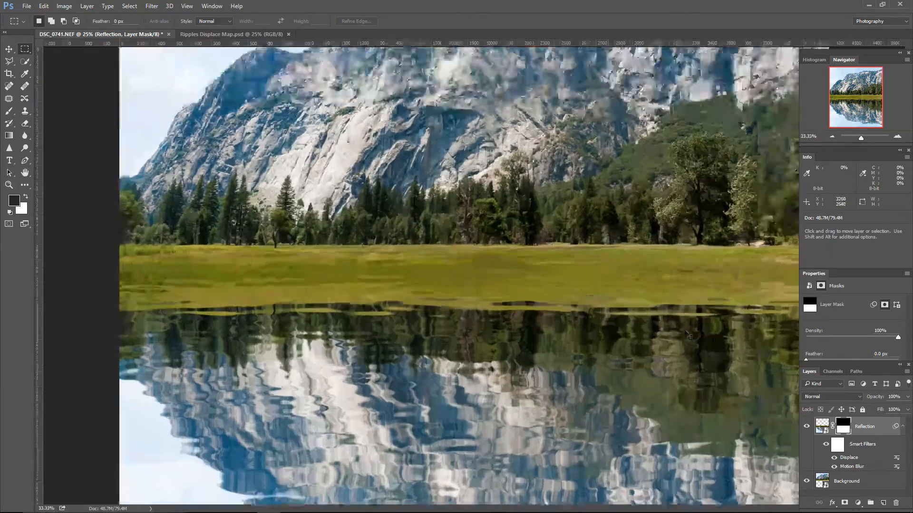
pyautogui.scroll(2, 401, 283)
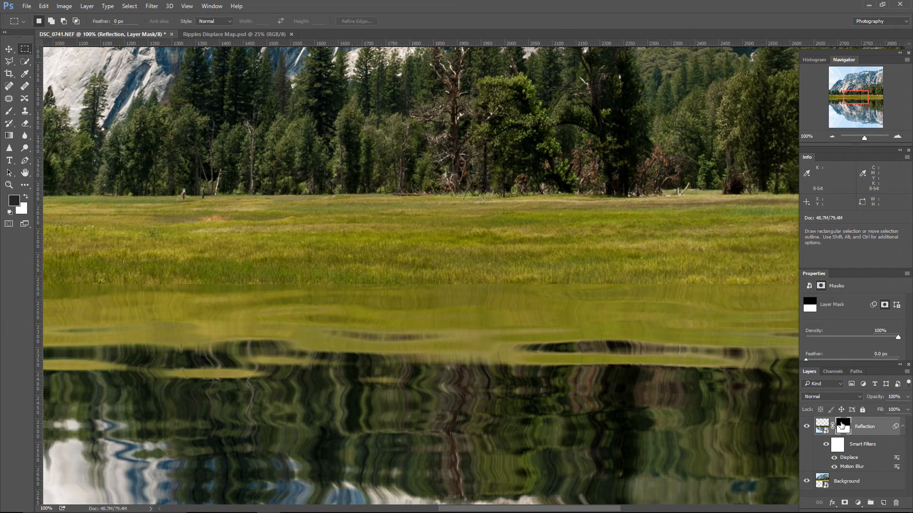
pyautogui.click(151, 6)
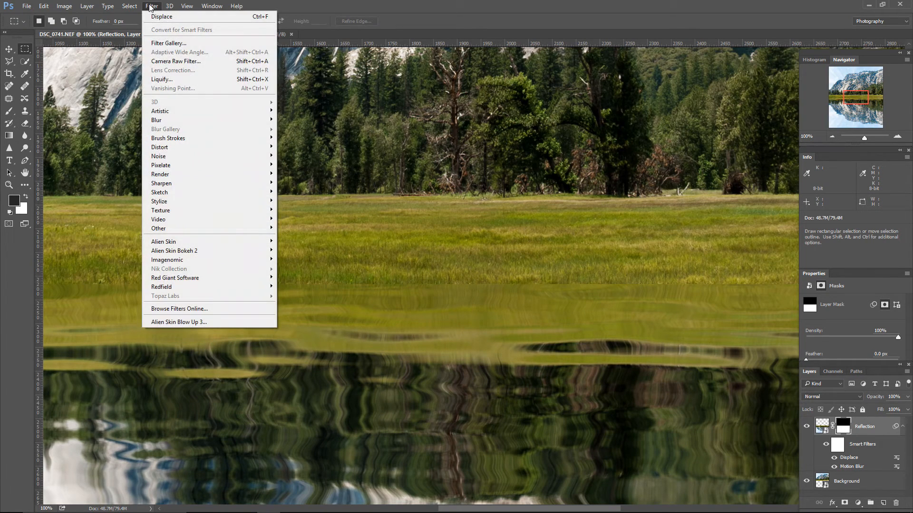
pyautogui.moveTo(159, 120)
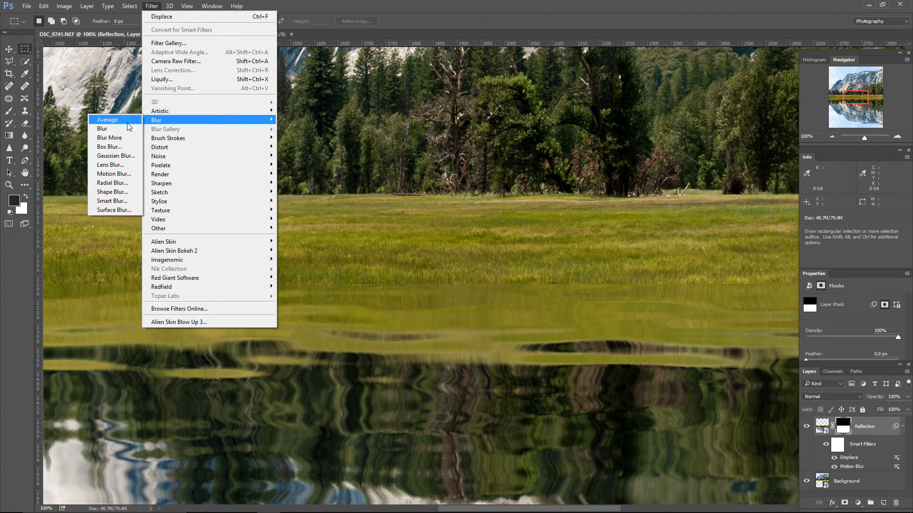
pyautogui.click(135, 157)
pyautogui.moveTo(765, 357); pyautogui.dragTo(780, 357)
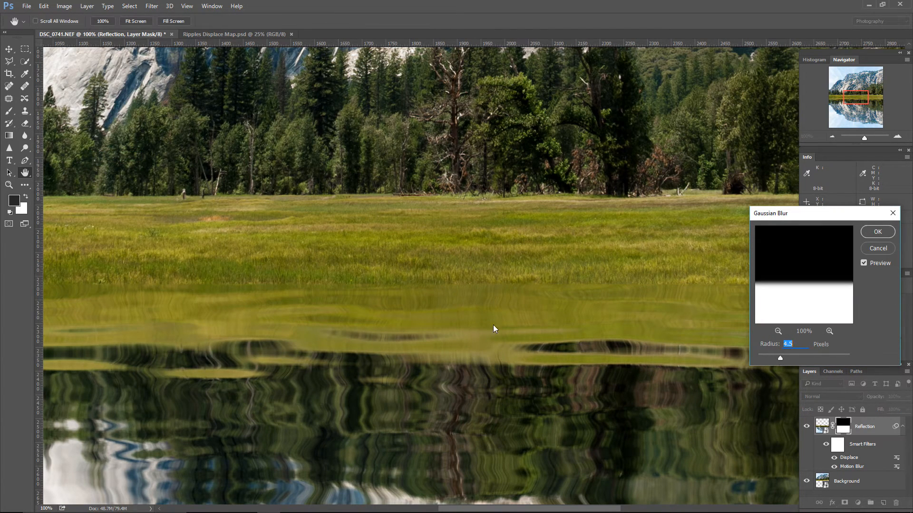
pyautogui.moveTo(780, 358); pyautogui.dragTo(786, 357)
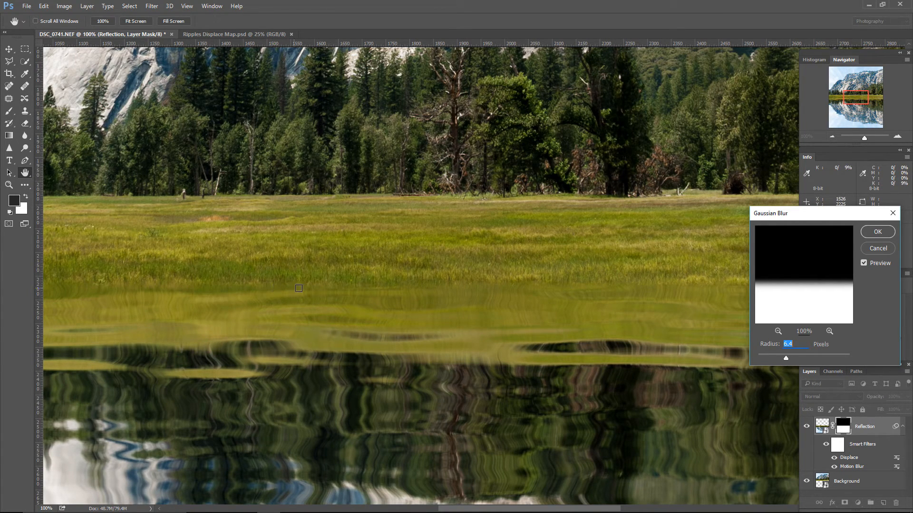
pyautogui.click(878, 233)
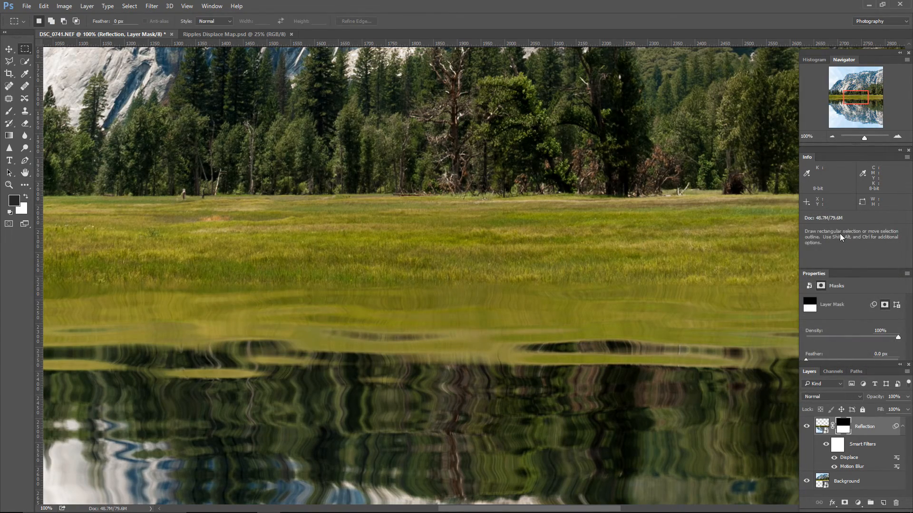
# Add a new layer above Reflection and select a full-width strip about 336 px tall, starting at the water's edge.
pyautogui.hotkey('ctrl', '-')
pyautogui.hotkey('ctrl', '-')
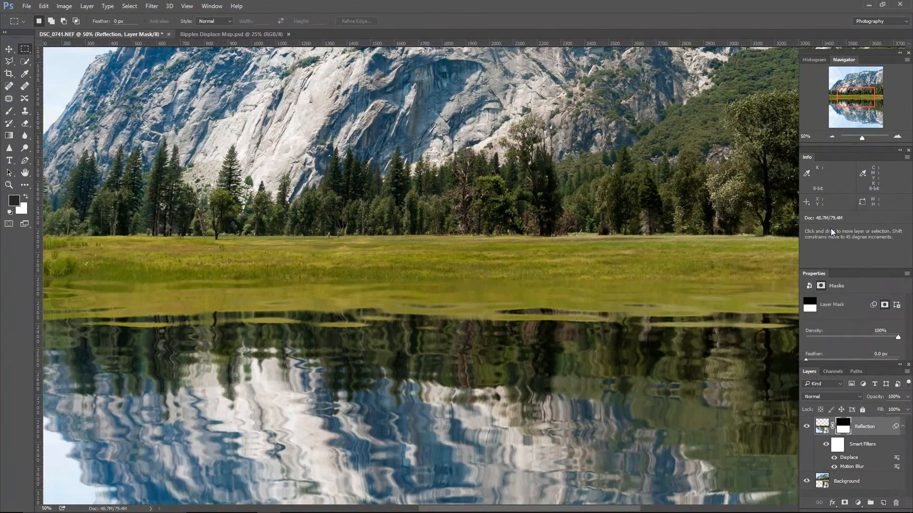
pyautogui.hotkey('ctrl', '-')
pyautogui.hotkey('ctrl', '-')
pyautogui.hotkey('ctrl', '-')
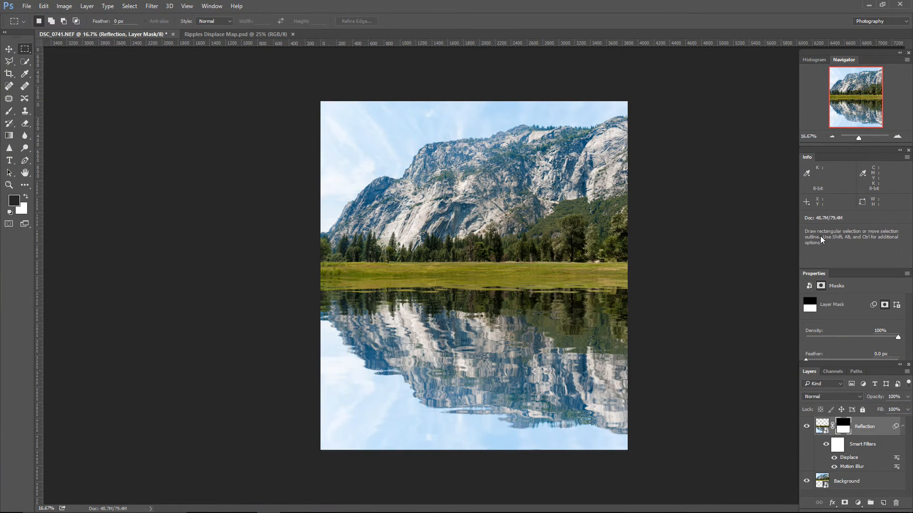
pyautogui.click(883, 503)
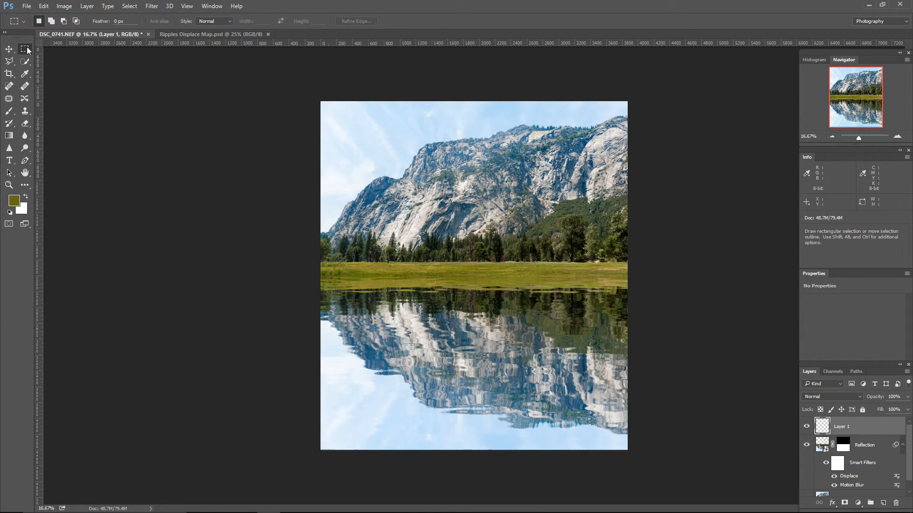
pyautogui.moveTo(315, 272); pyautogui.dragTo(632, 298)
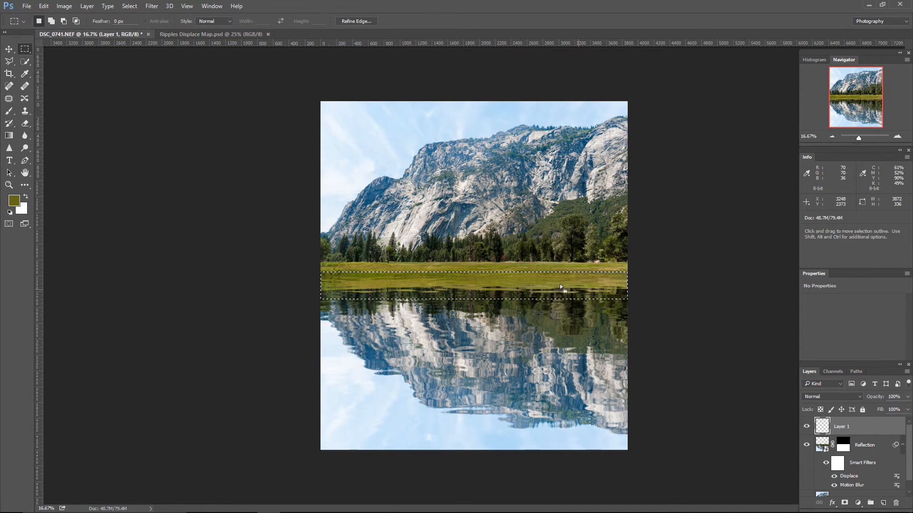
# Edit the Gradient tool's gradient so that its starting stop is black (000000) at 100% opacity.
pyautogui.click(9, 137)
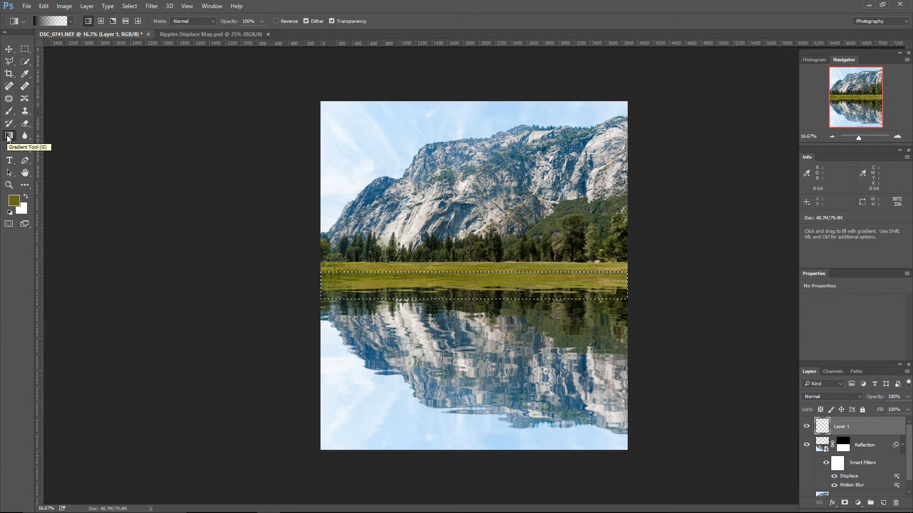
pyautogui.click(47, 21)
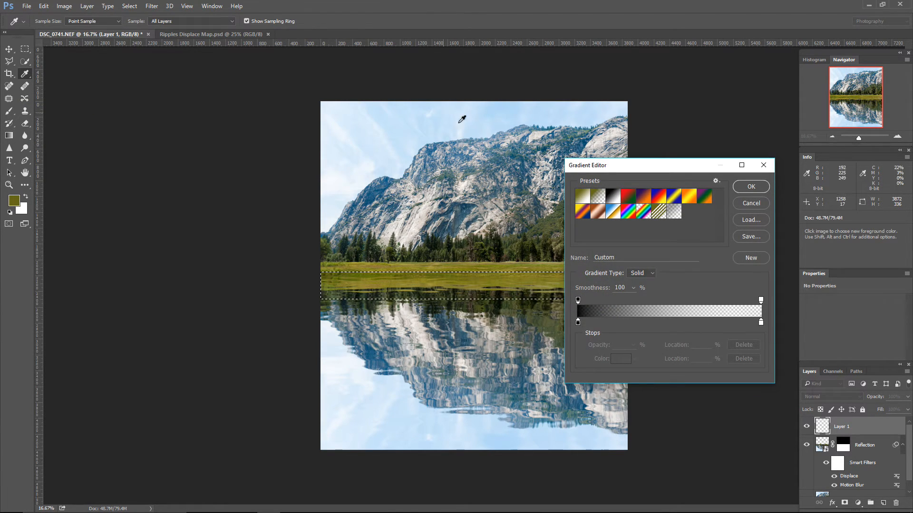
pyautogui.click(577, 324)
pyautogui.click(617, 361)
pyautogui.click(316, 211)
pyautogui.moveTo(315, 211); pyautogui.dragTo(282, 234)
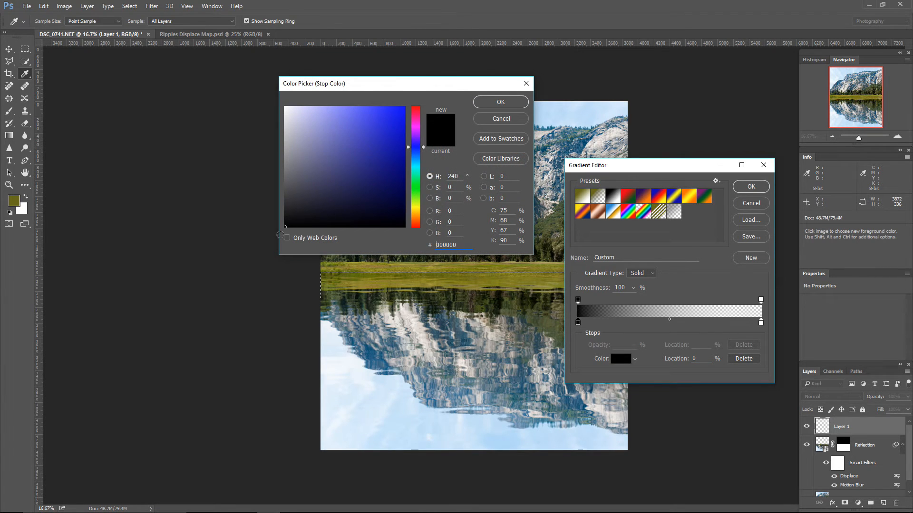
pyautogui.click(500, 101)
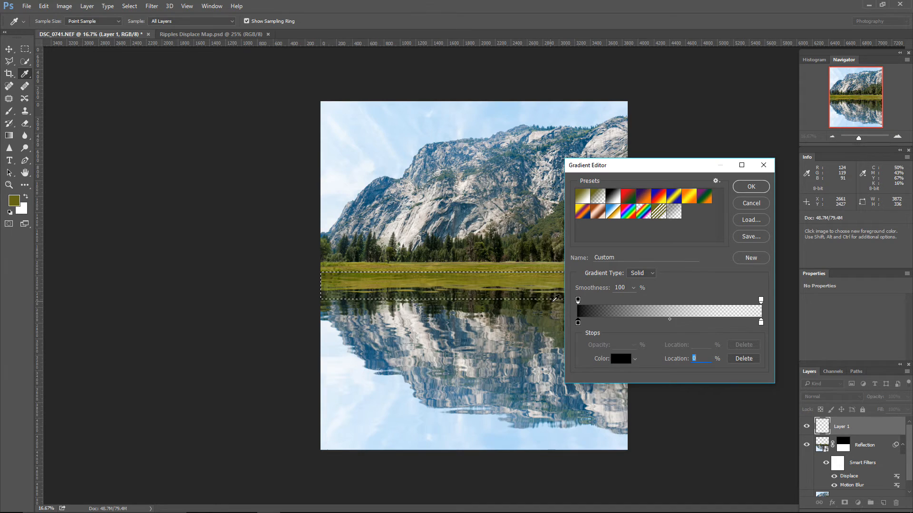
pyautogui.click(578, 301)
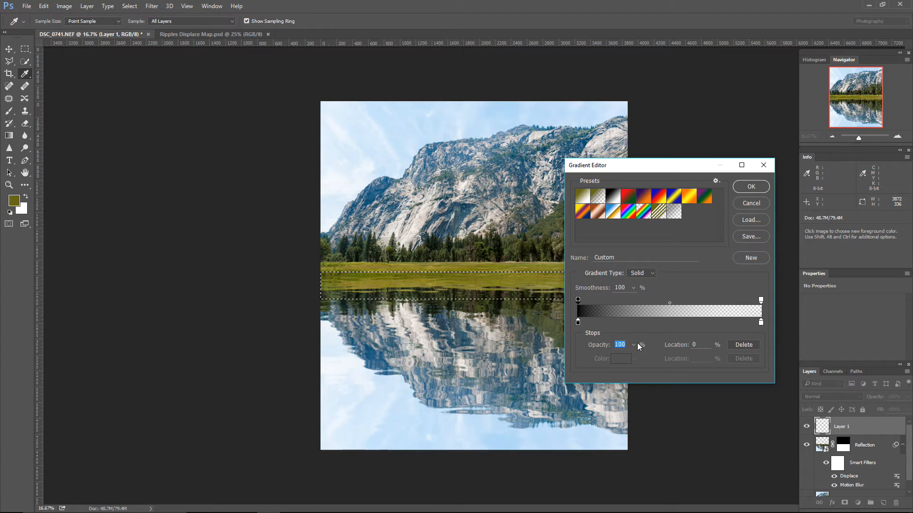
# Set the gradient's end stop to white (ffffff) at 0% opacity and accept the gradient.
pyautogui.click(761, 322)
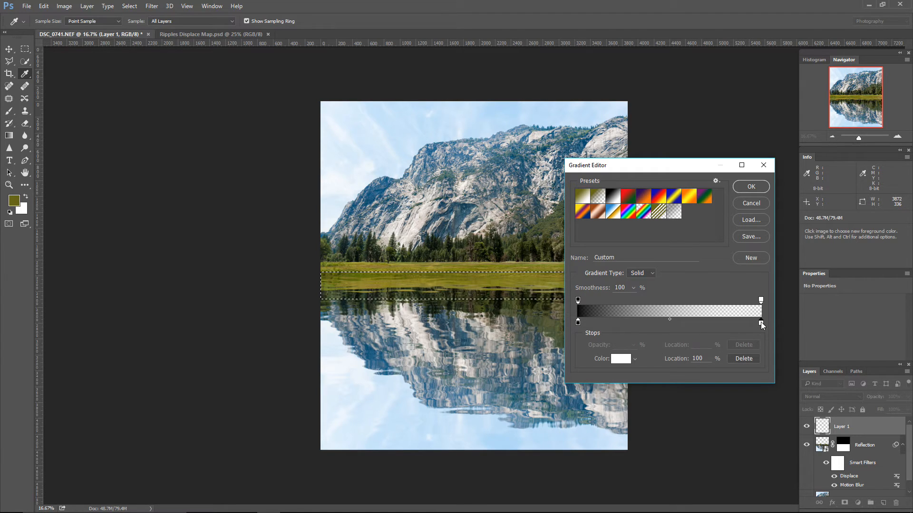
pyautogui.click(622, 360)
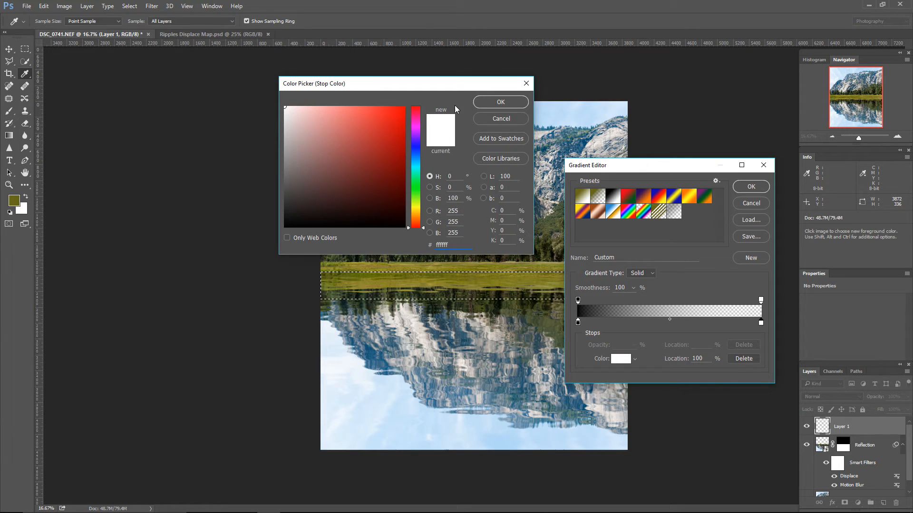
pyautogui.click(499, 102)
pyautogui.click(761, 300)
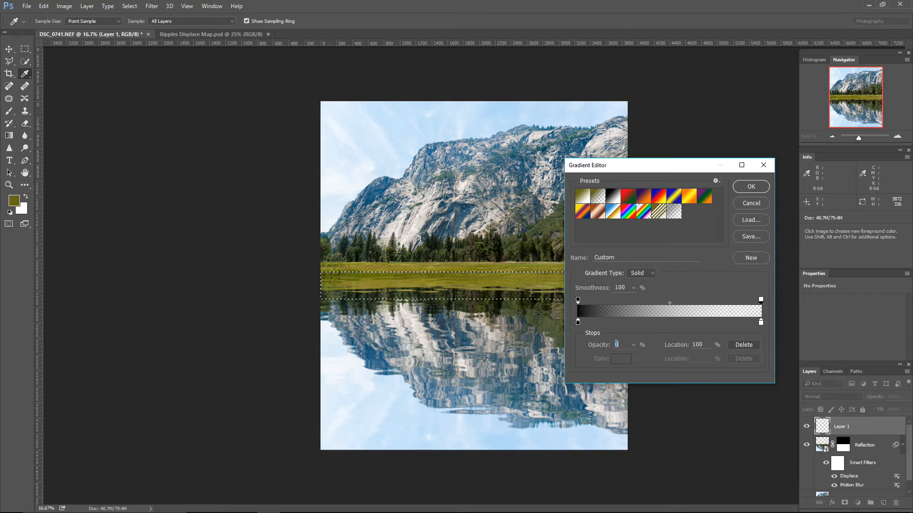
pyautogui.click(633, 345)
pyautogui.moveTo(634, 356)
pyautogui.mouseDown()
pyautogui.moveTo(680, 359)
pyautogui.moveTo(630, 361)
pyautogui.mouseUp()
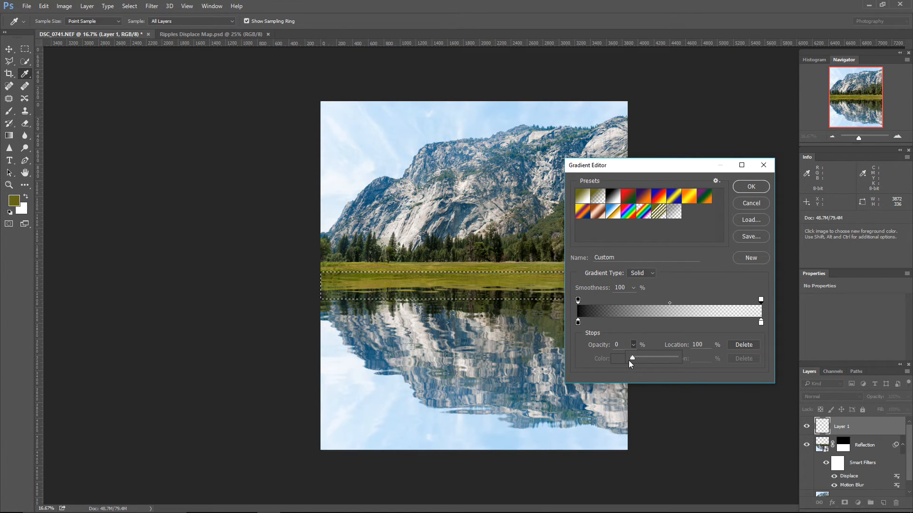
pyautogui.click(697, 288)
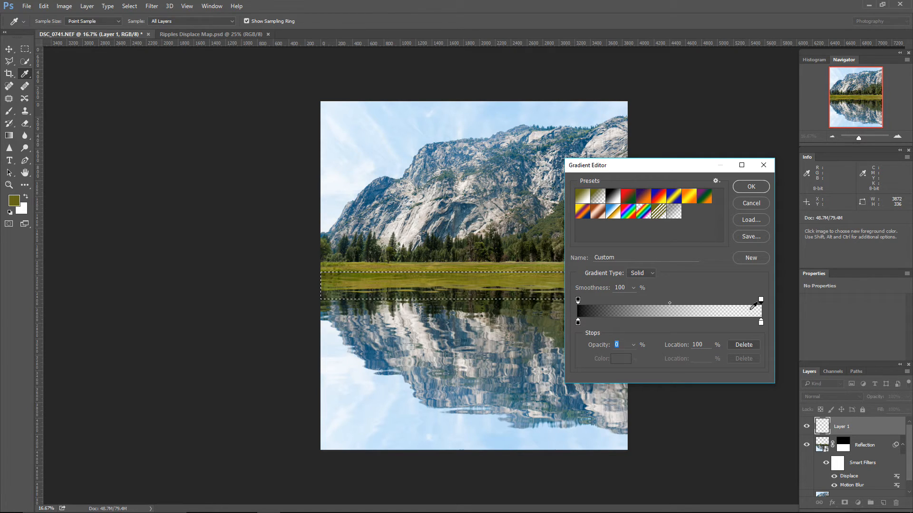
pyautogui.click(751, 187)
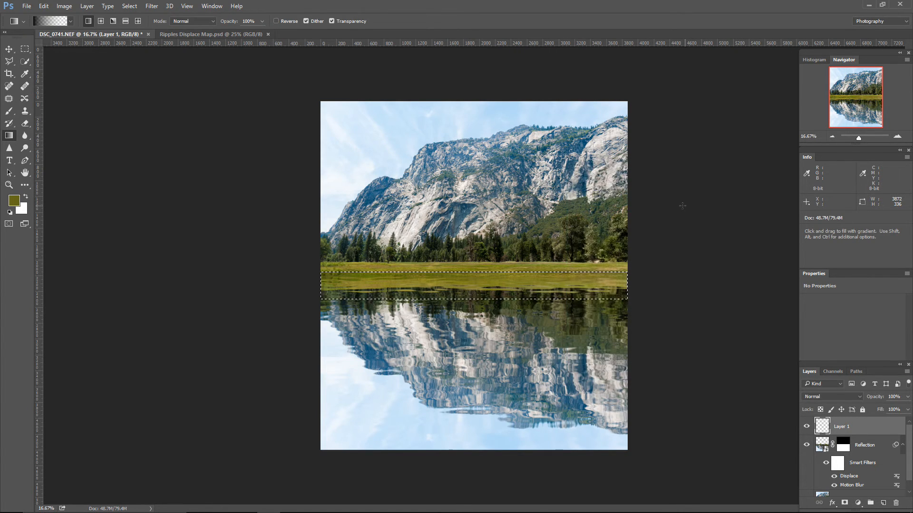
# Fill the selected strip with a straight vertical gradient about 326 px long, running from the shoreline down into the water.
pyautogui.hotkey('ctrl', '+')
pyautogui.hotkey('ctrl', '+')
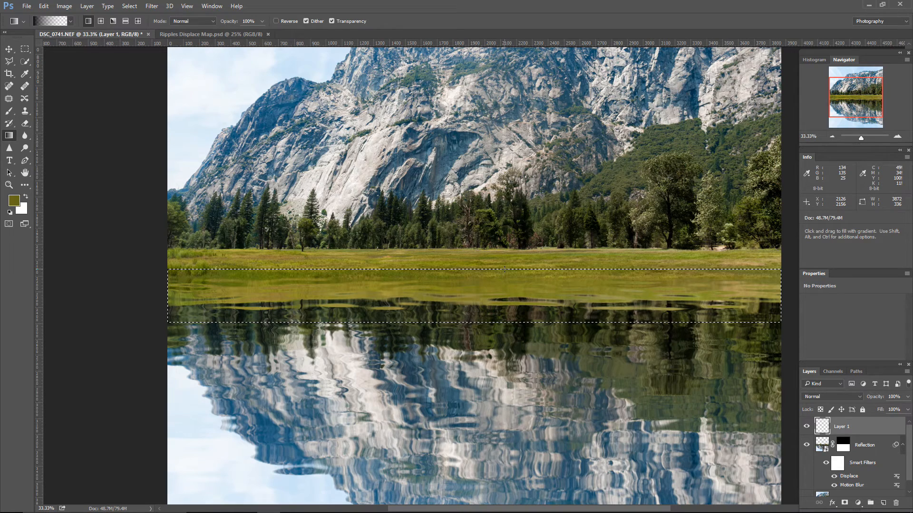
pyautogui.press('shift')
pyautogui.moveTo(504, 271); pyautogui.dragTo(507, 317)
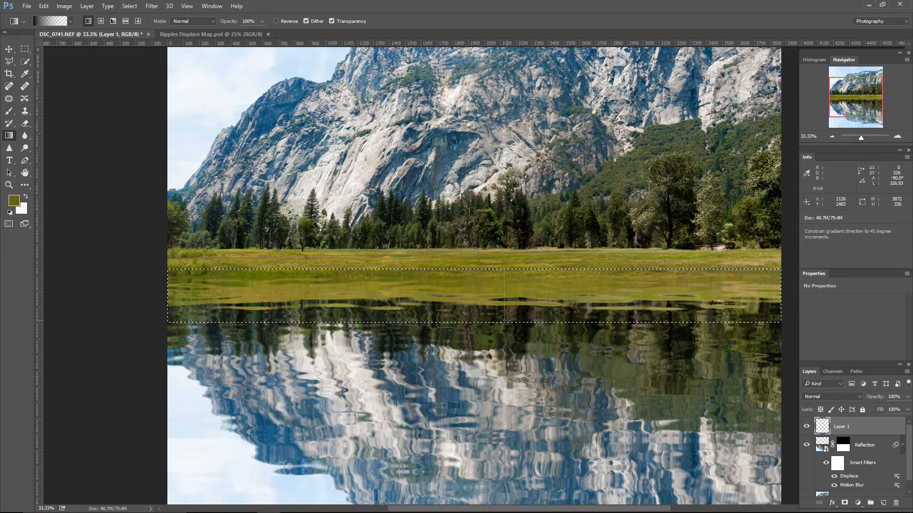
pyautogui.moveTo(506, 319); pyautogui.dragTo(506, 320)
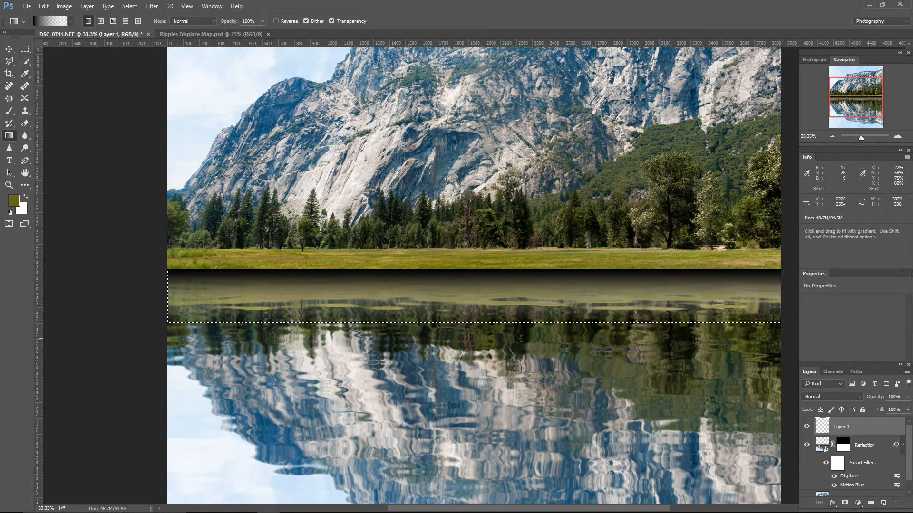
# Deselect the strip and set the gradient layer's blend mode to Soft Light.
pyautogui.click(130, 7)
pyautogui.click(138, 25)
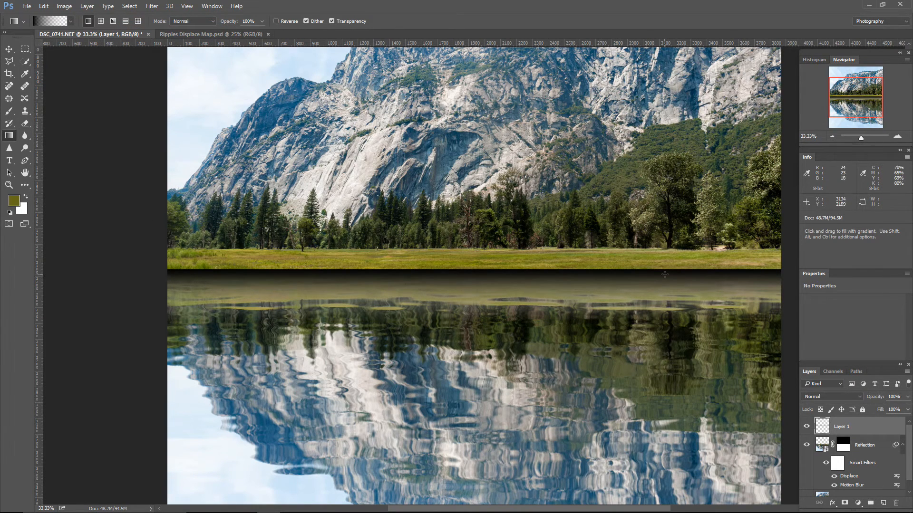
pyautogui.click(835, 396)
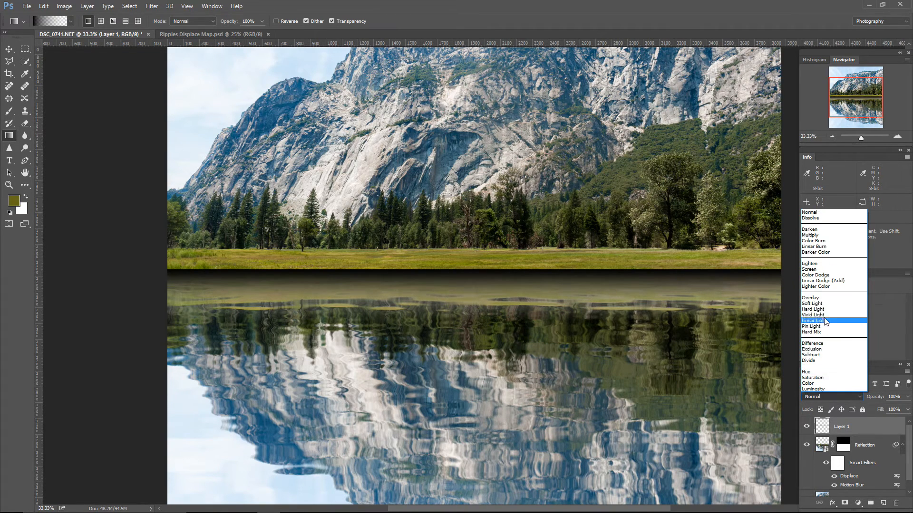
pyautogui.click(825, 304)
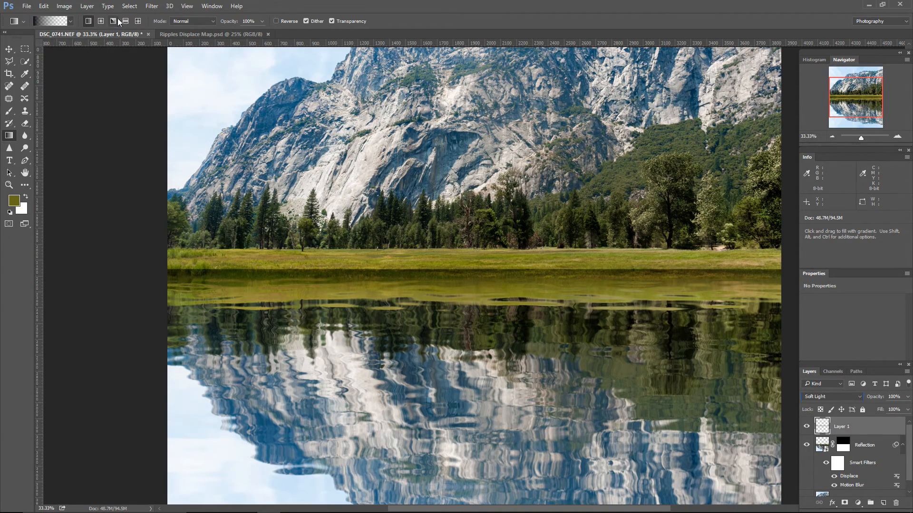
# Apply a Gaussian Blur with a radius of about 36 pixels to the shoreline shadow gradient layer.
pyautogui.click(148, 7)
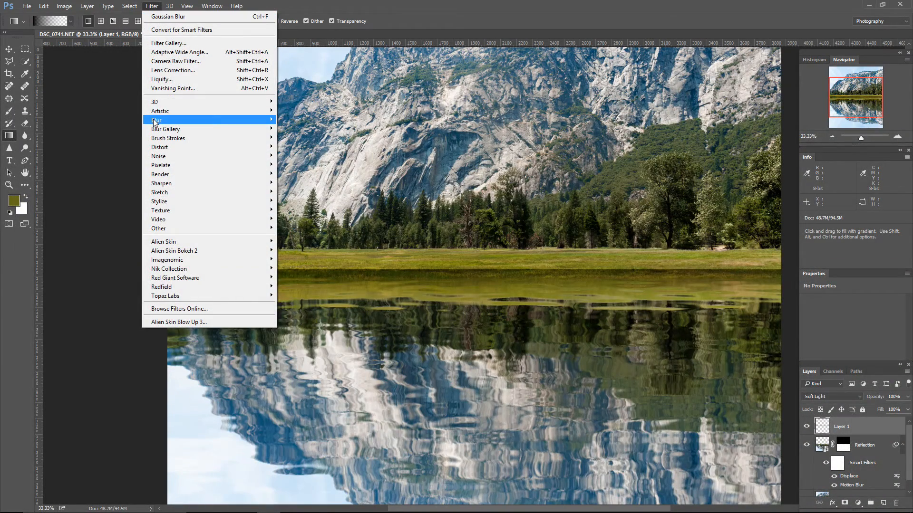
pyautogui.moveTo(157, 122)
pyautogui.click(115, 156)
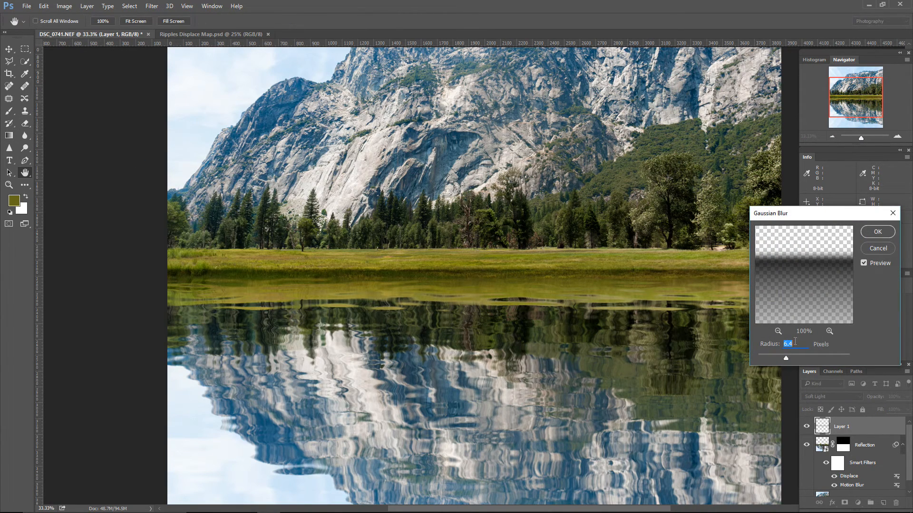
pyautogui.moveTo(793, 359); pyautogui.dragTo(804, 356)
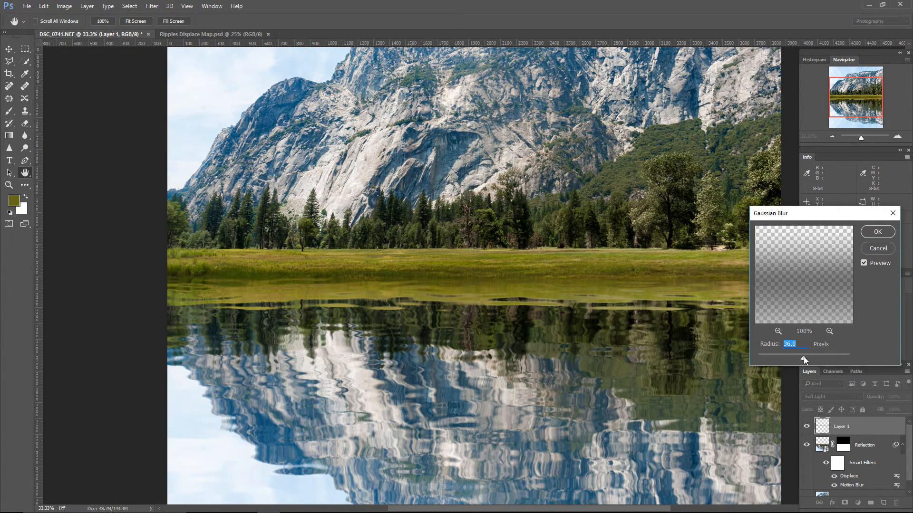
pyautogui.click(873, 232)
# Lower the blurred shoreline shadow layer's opacity to about 64%.
pyautogui.hotkey('ctrl', '-')
pyautogui.hotkey('ctrl', '-')
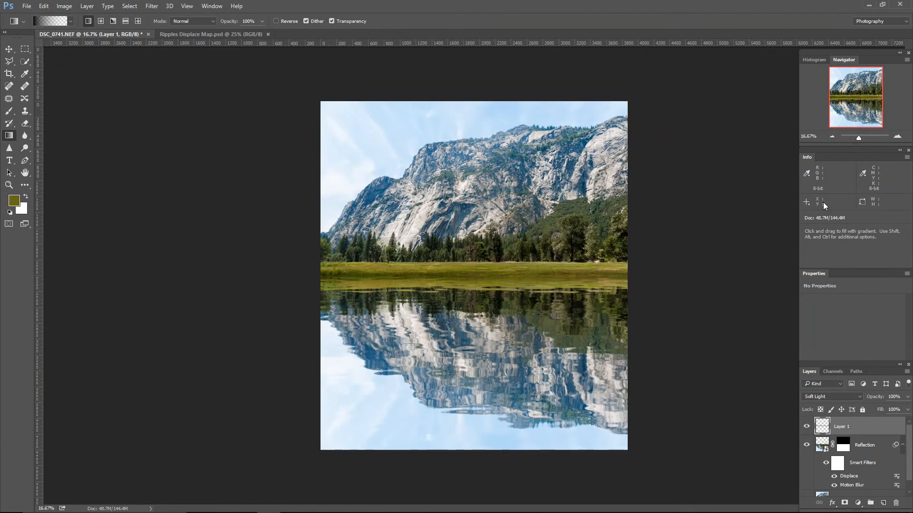
pyautogui.click(907, 397)
pyautogui.moveTo(907, 407); pyautogui.dragTo(895, 411)
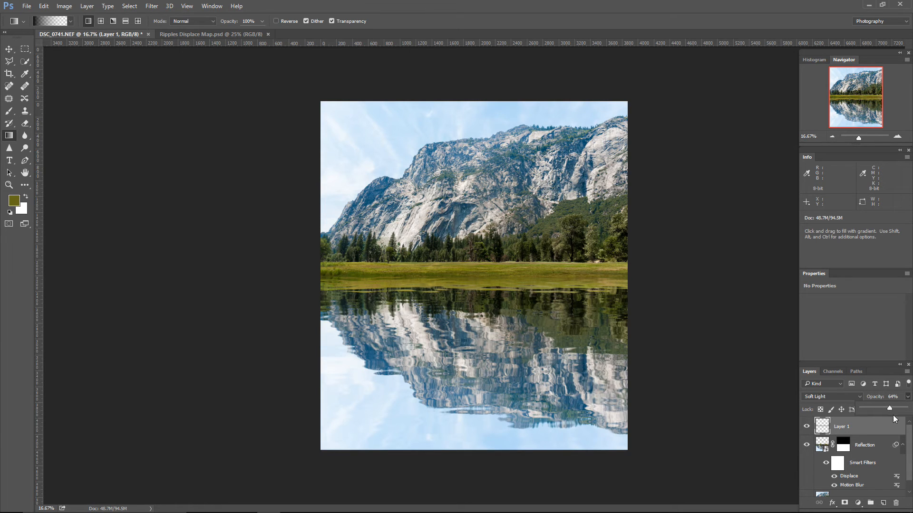
pyautogui.click(876, 429)
# On a new layer, draw a straight white (ffffff) to transparent gradient from the image's bottom edge up to just below the shoreline.
pyautogui.click(883, 504)
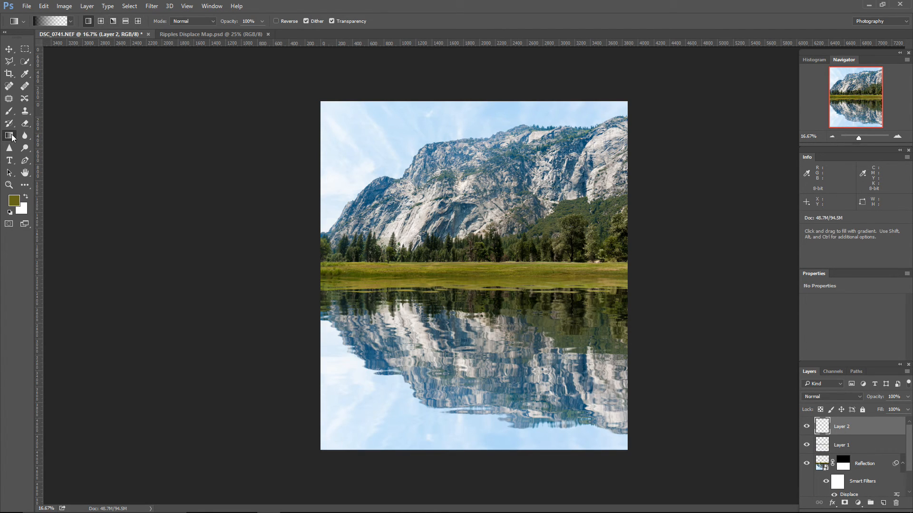
pyautogui.click(48, 22)
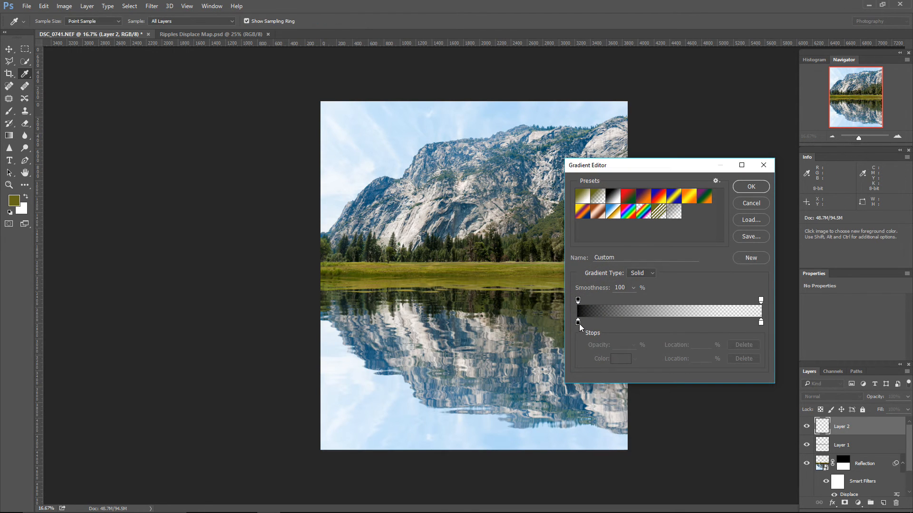
pyautogui.click(578, 321)
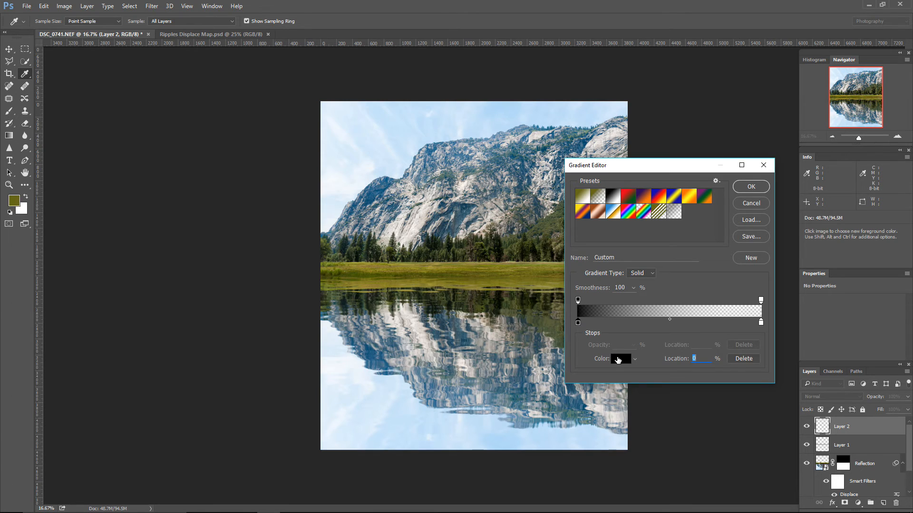
pyautogui.click(617, 360)
pyautogui.moveTo(350, 180); pyautogui.dragTo(268, 91)
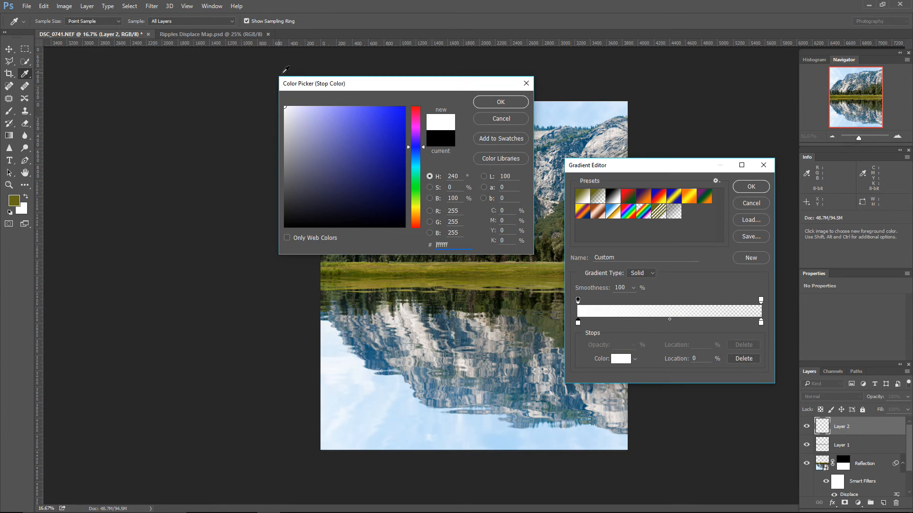
pyautogui.click(497, 102)
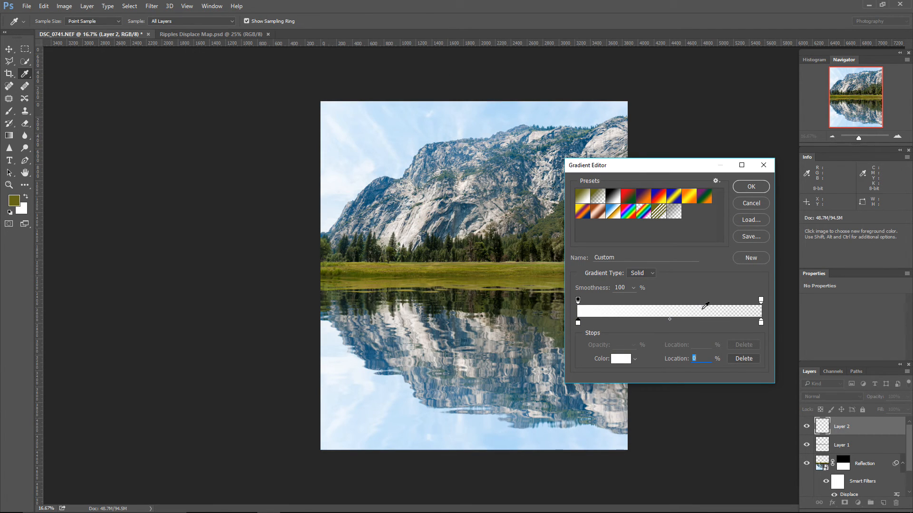
pyautogui.click(750, 187)
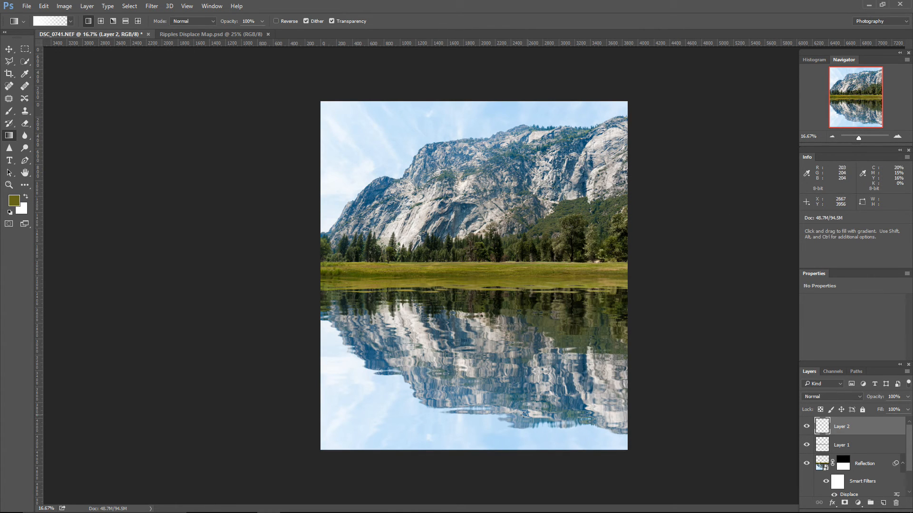
pyautogui.moveTo(470, 450); pyautogui.dragTo(470, 298)
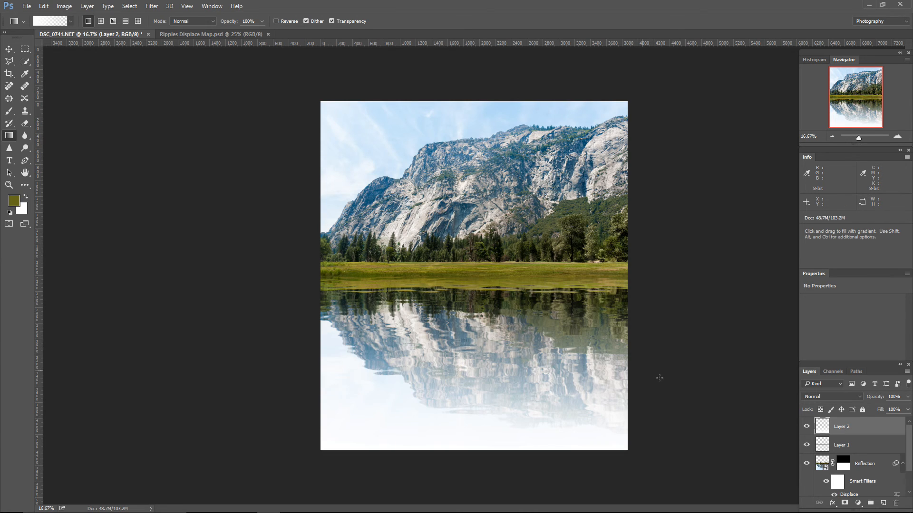
# Set the white gradient layer's blend mode to Screen and its opacity to about 38%.
pyautogui.click(842, 397)
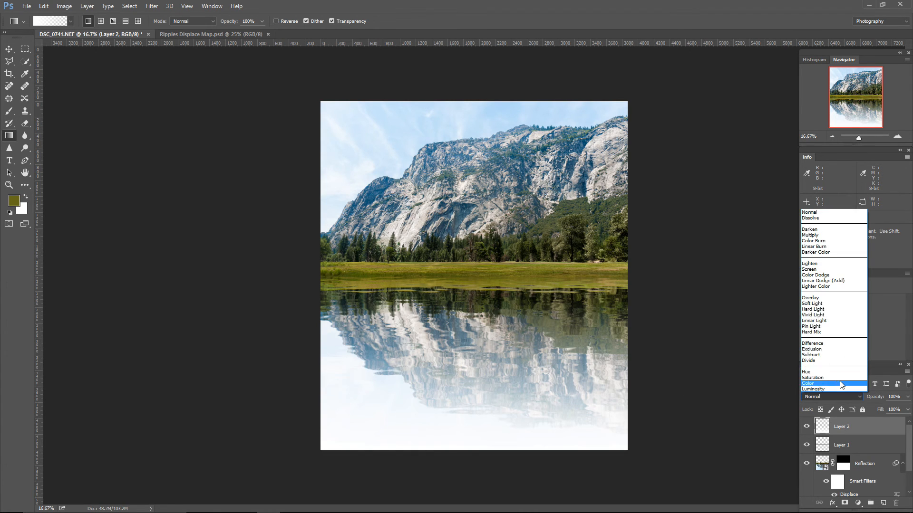
pyautogui.click(832, 269)
pyautogui.click(907, 397)
pyautogui.moveTo(906, 408); pyautogui.dragTo(880, 409)
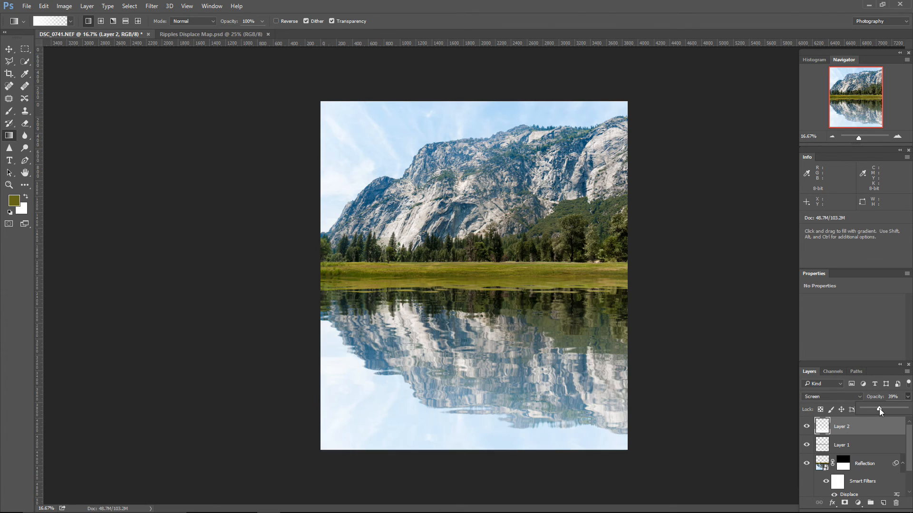
pyautogui.click(865, 429)
# Duplicate the white gradient layer and flip the copy vertically.
pyautogui.moveTo(865, 429); pyautogui.dragTo(881, 502)
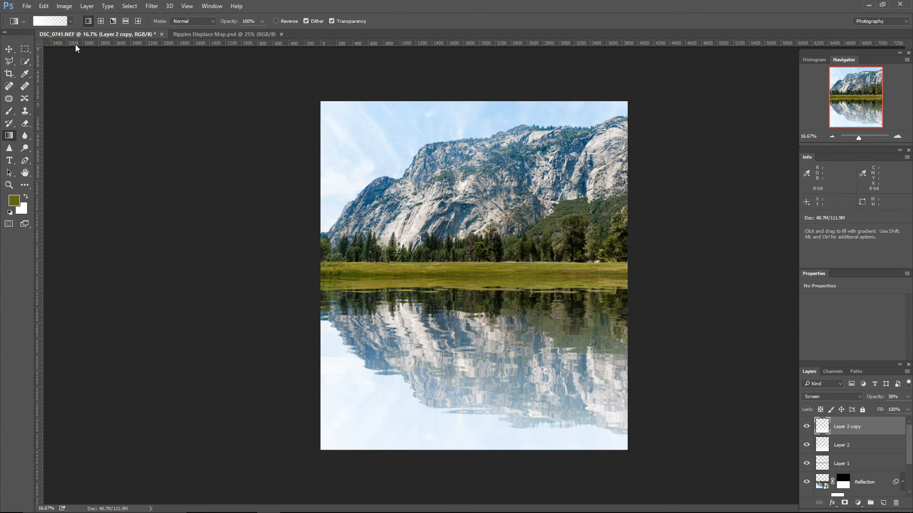
pyautogui.click(43, 6)
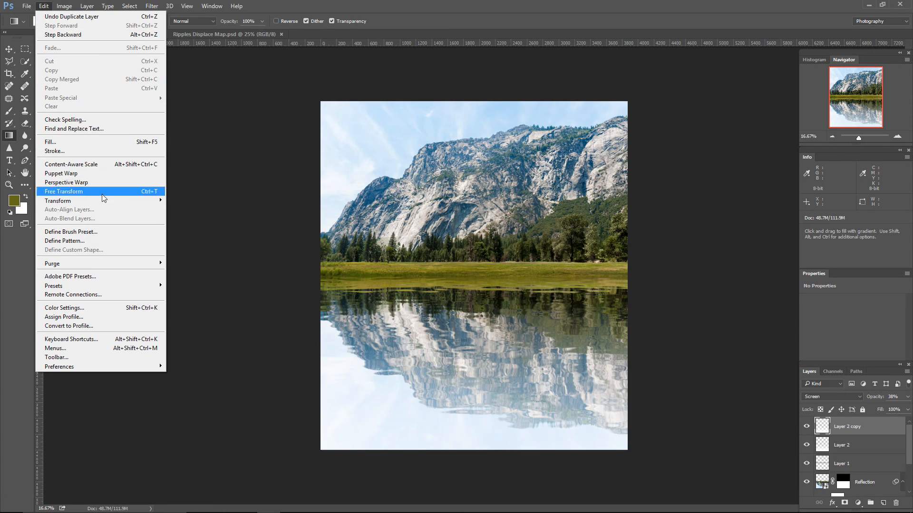
pyautogui.moveTo(112, 202)
pyautogui.click(200, 312)
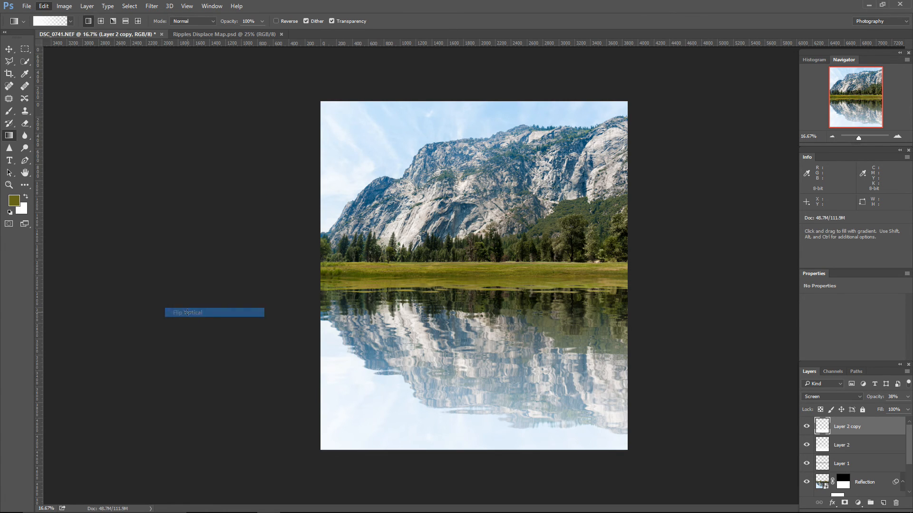
# Move the flipped gradient copy straight up about 3441 px so it fades down from the image's top edge over the sky.
pyautogui.click(8, 50)
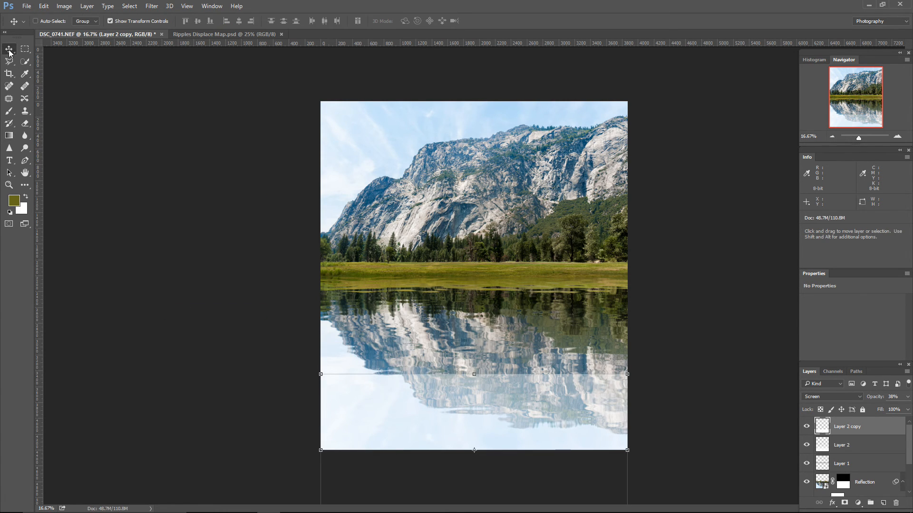
pyautogui.moveTo(444, 404); pyautogui.dragTo(441, 130)
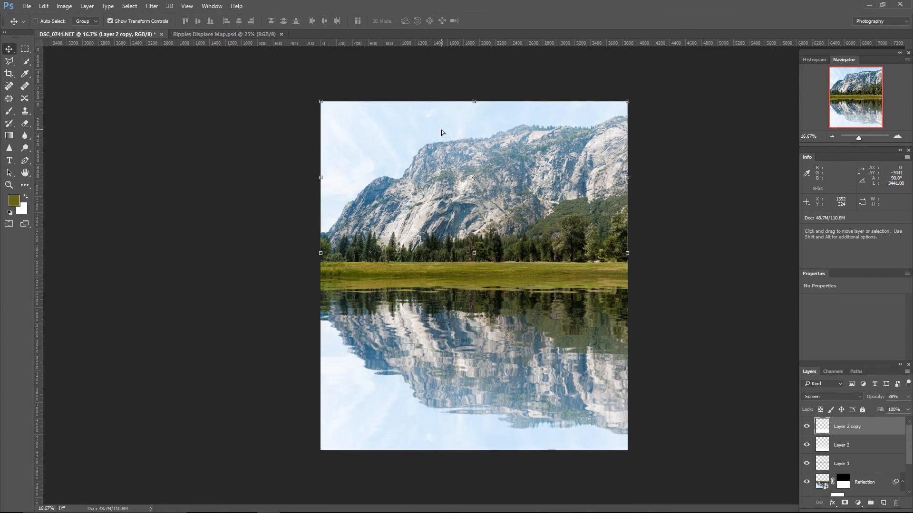